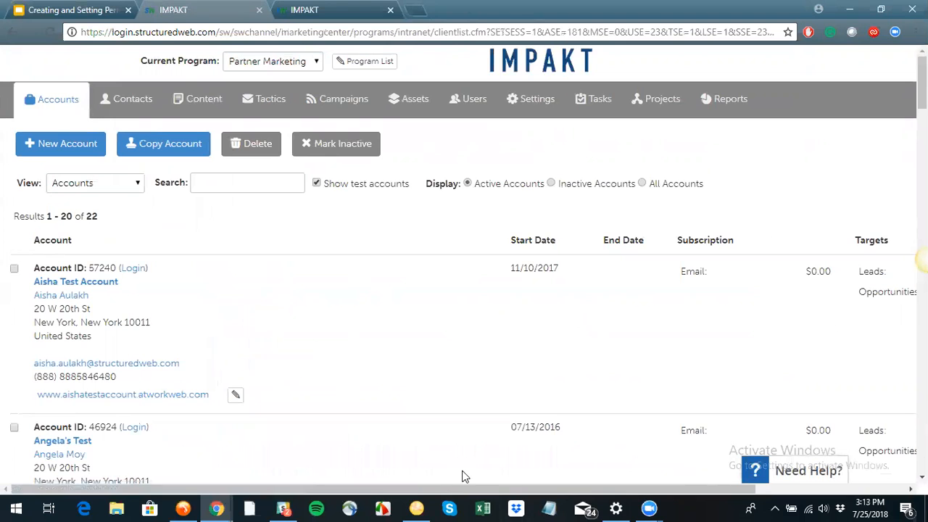
# Switch from Program Manager to Content Manager and show its content syndication tactics
pyautogui.click(462, 495)
pyautogui.moveTo(462, 492); pyautogui.dragTo(575, 482)
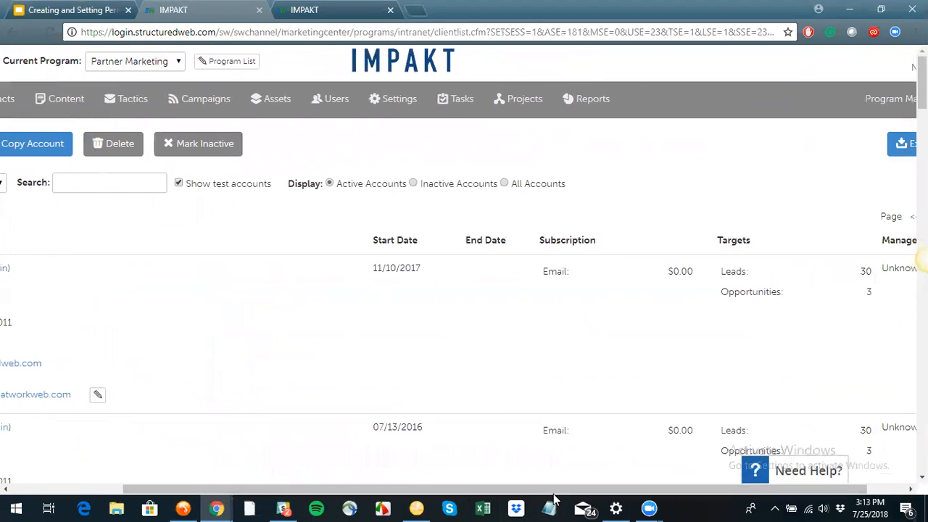
pyautogui.moveTo(582, 489); pyautogui.dragTo(620, 480)
pyautogui.click(843, 95)
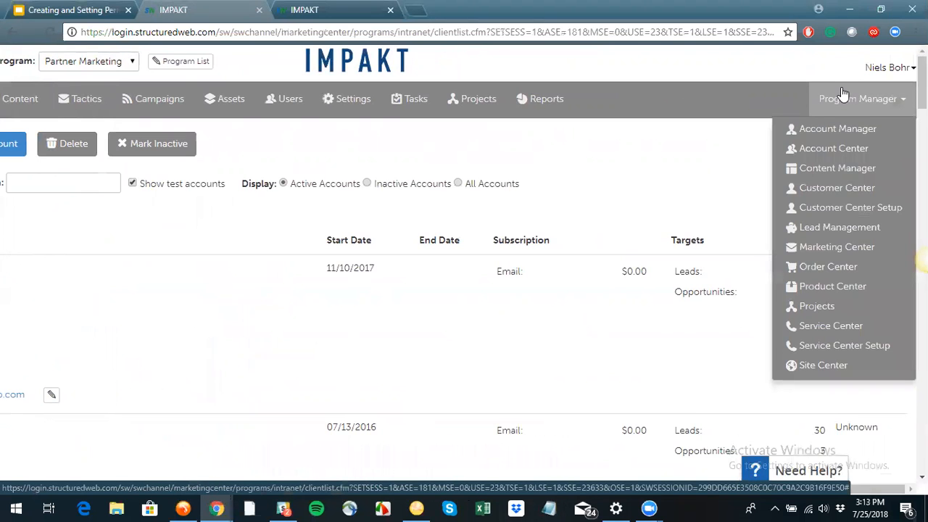
pyautogui.click(839, 168)
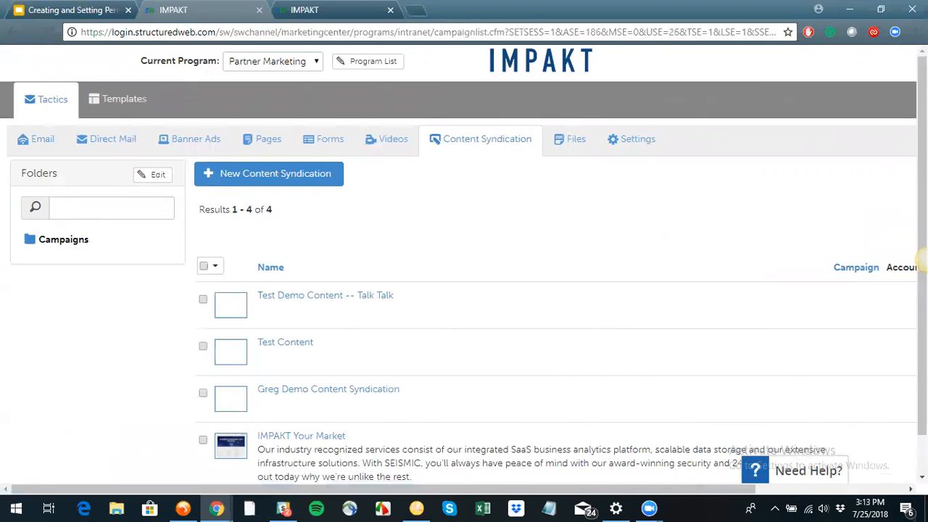
# Start a new content syndication tactic with the name "Test WCS" and the description "Test"
pyautogui.click(320, 175)
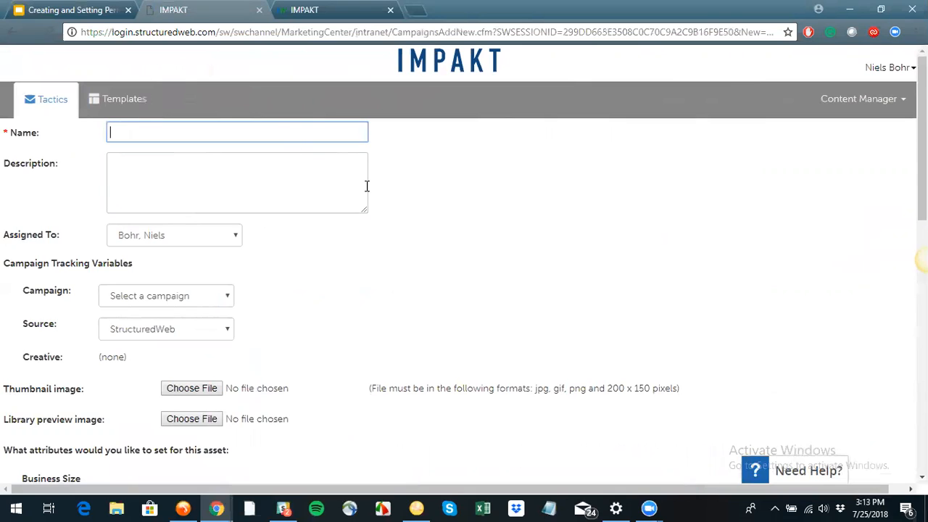
pyautogui.click(256, 93)
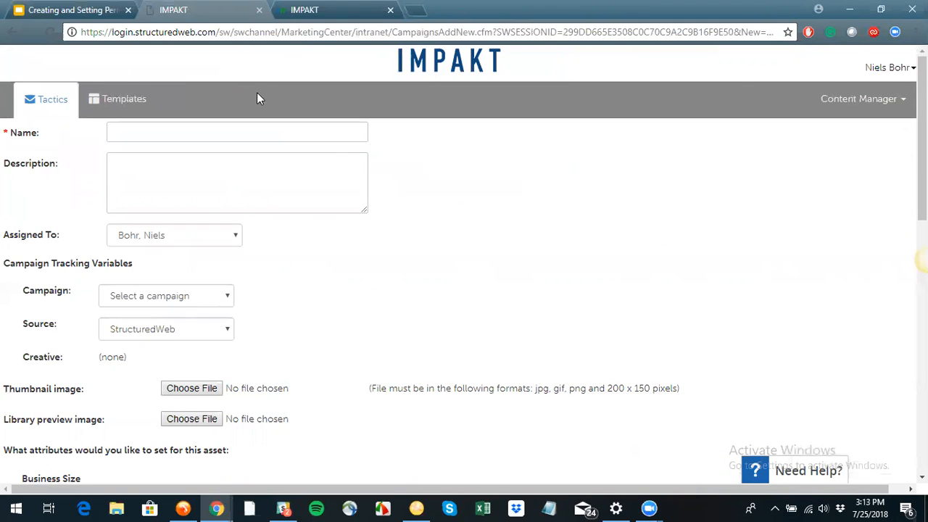
pyautogui.click(263, 134)
pyautogui.write('Tes')
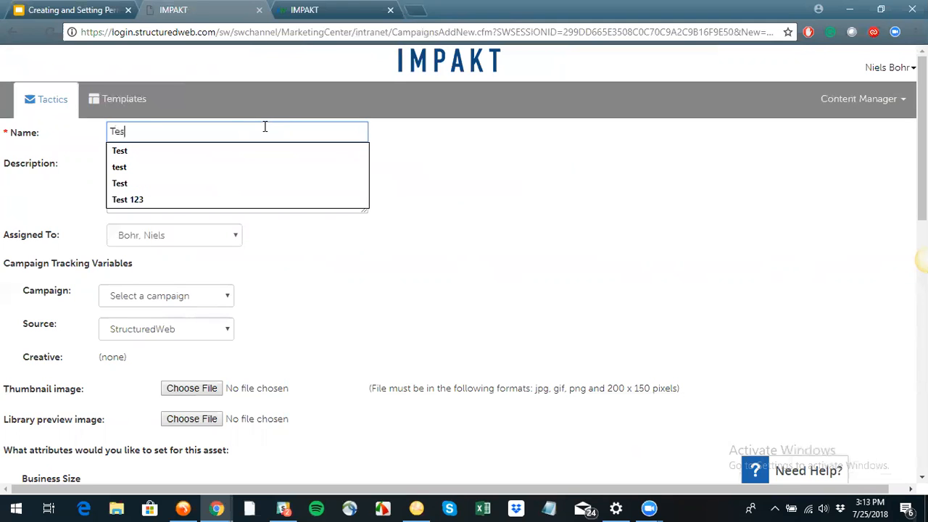
pyautogui.write('t WCS')
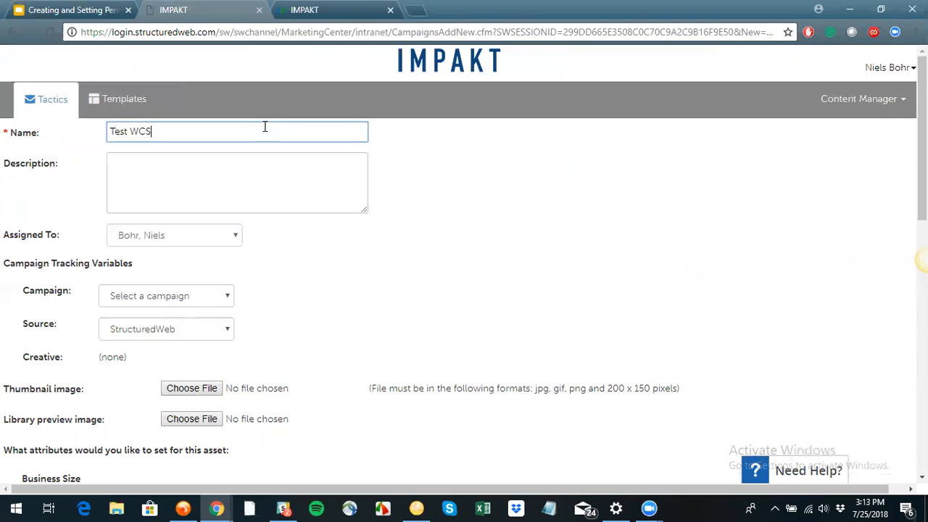
pyautogui.click(253, 159)
pyautogui.write('Test')
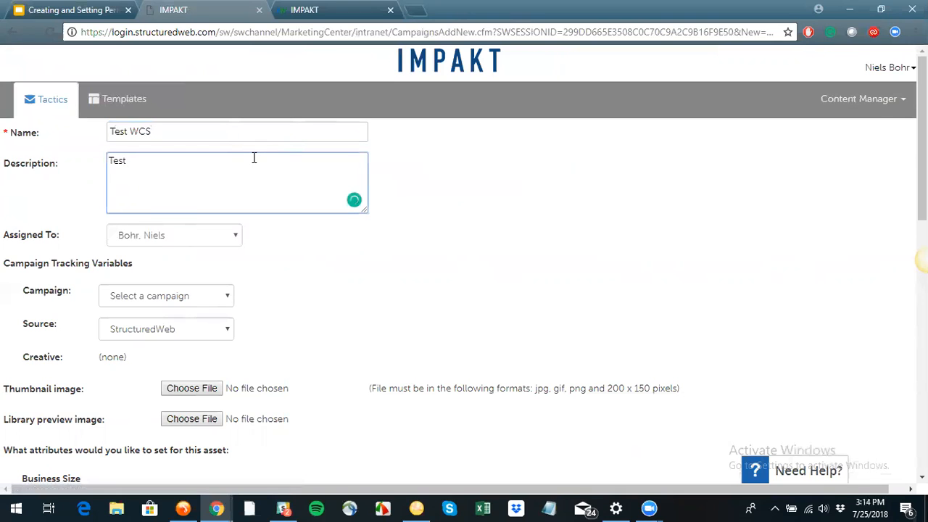
# Review the tracking, image and attribute options of the new content syndication and save it
pyautogui.scroll(-1, 345, 285)
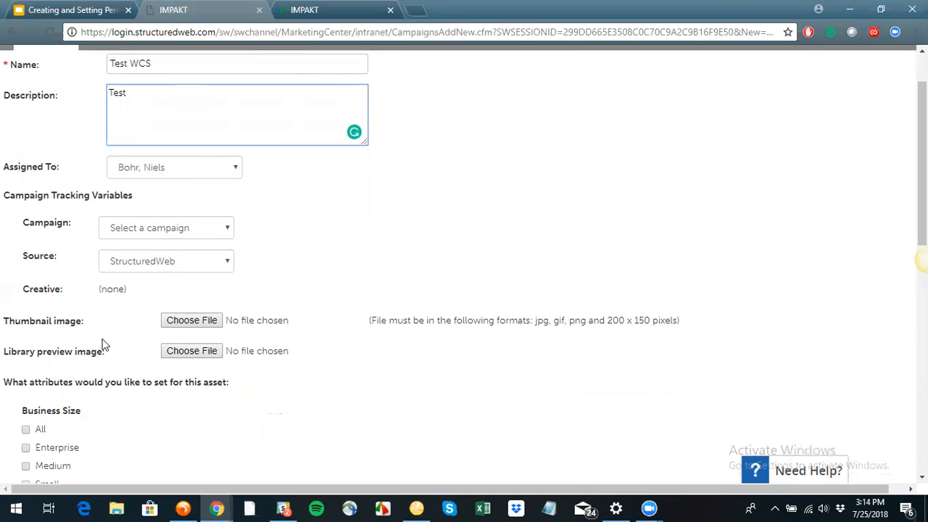
pyautogui.scroll(-1, 133, 328)
pyautogui.scroll(-3, 133, 328)
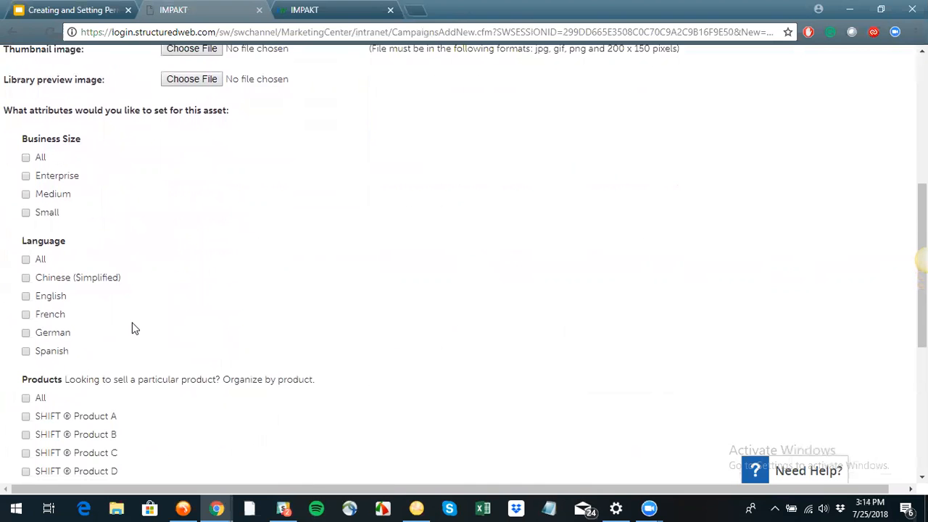
pyautogui.scroll(-5, 133, 328)
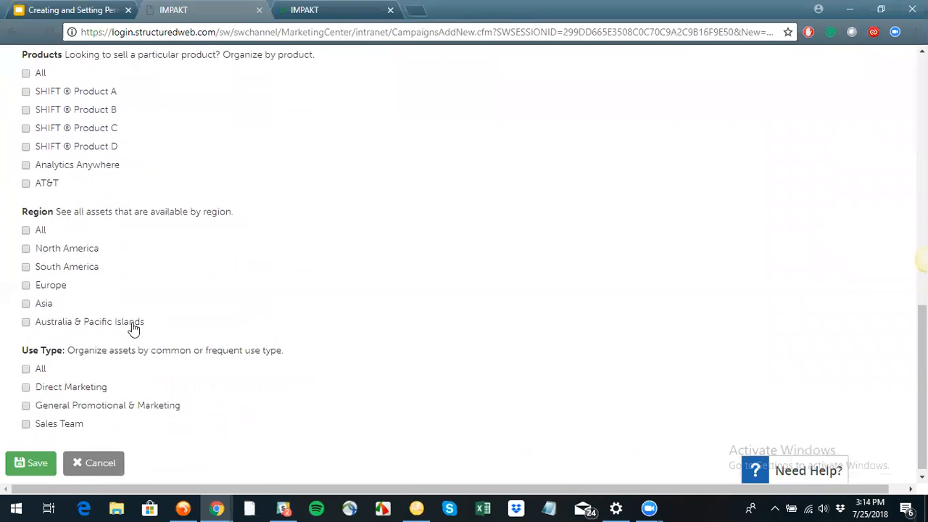
pyautogui.scroll(7, 134, 328)
pyautogui.scroll(-2, 134, 328)
pyautogui.scroll(3, 133, 328)
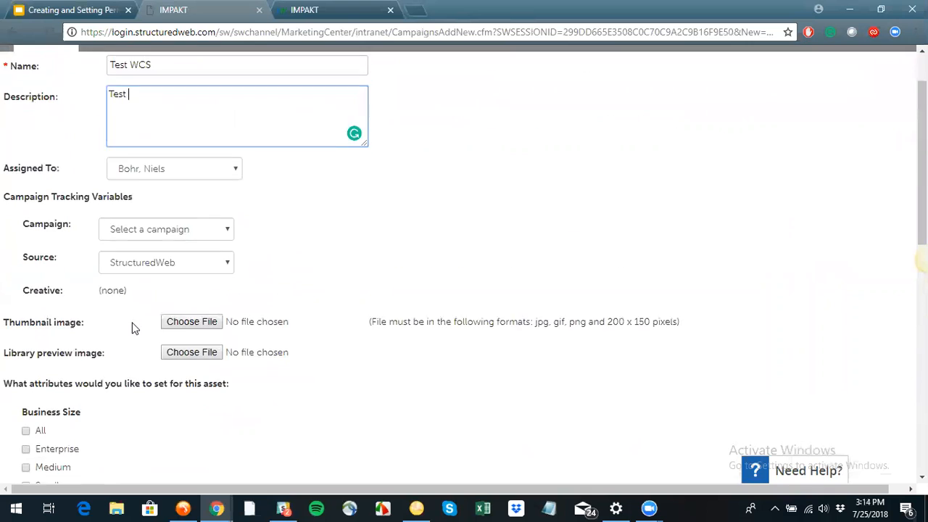
pyautogui.scroll(-8, 134, 328)
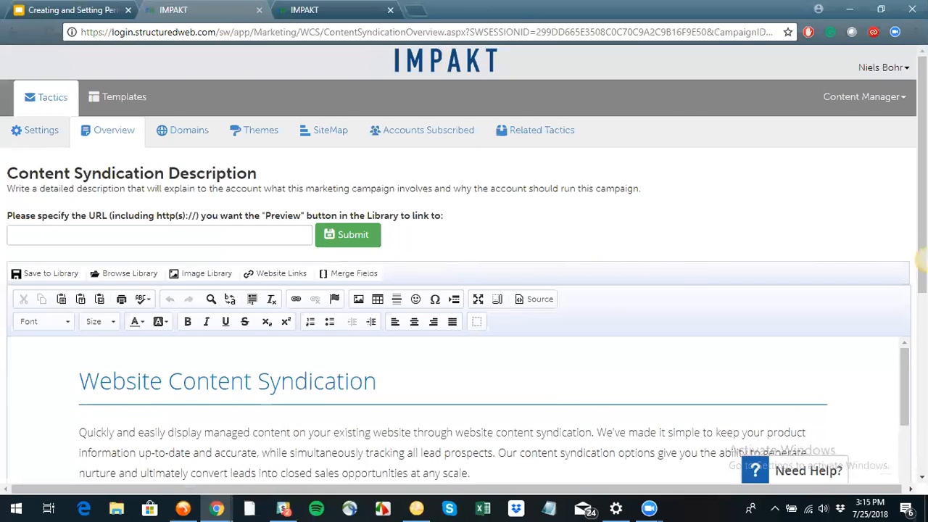
# Enter account.structuredweb.com as the URL the Library's Preview button links to
pyautogui.click(269, 234)
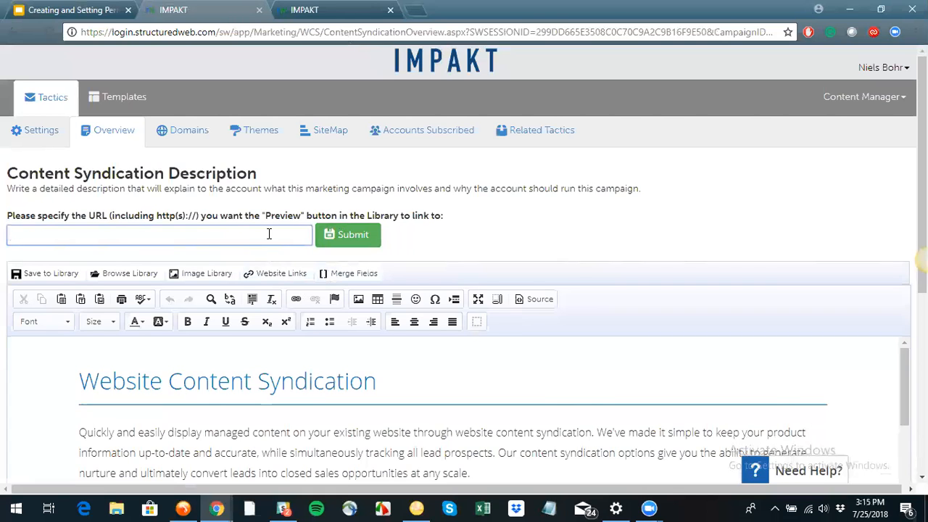
pyautogui.scroll(-1, 269, 234)
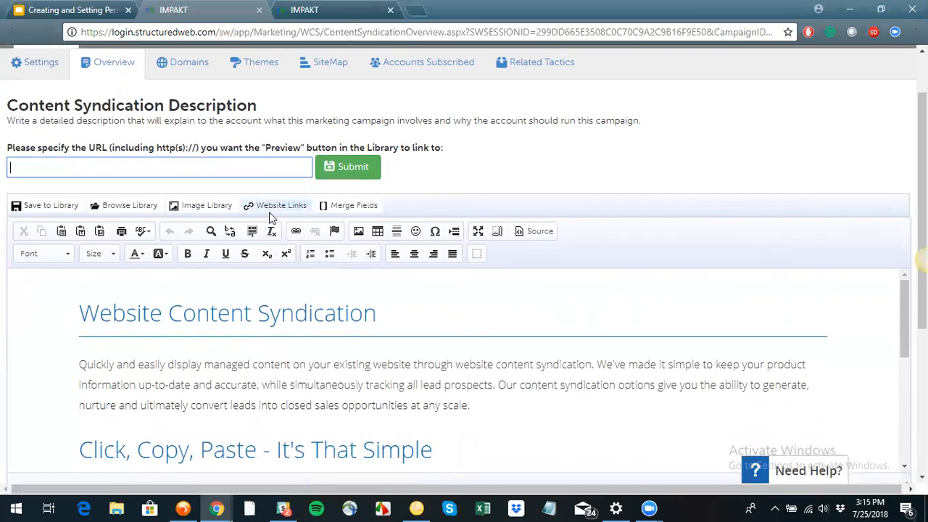
pyautogui.write('account.structuredweb')
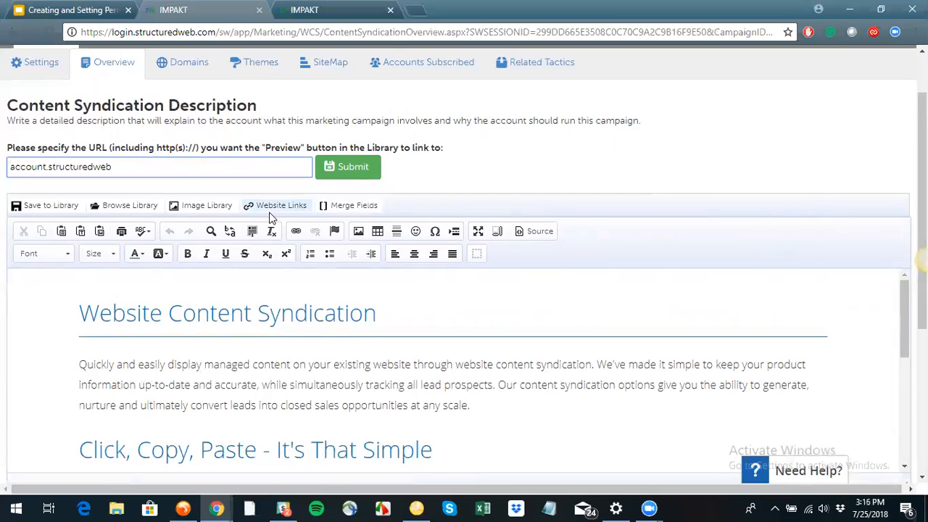
pyautogui.write('.com')
# Examine the Website Content Syndication description, its HTML source and its iFrame Code section
pyautogui.scroll(-1, 376, 196)
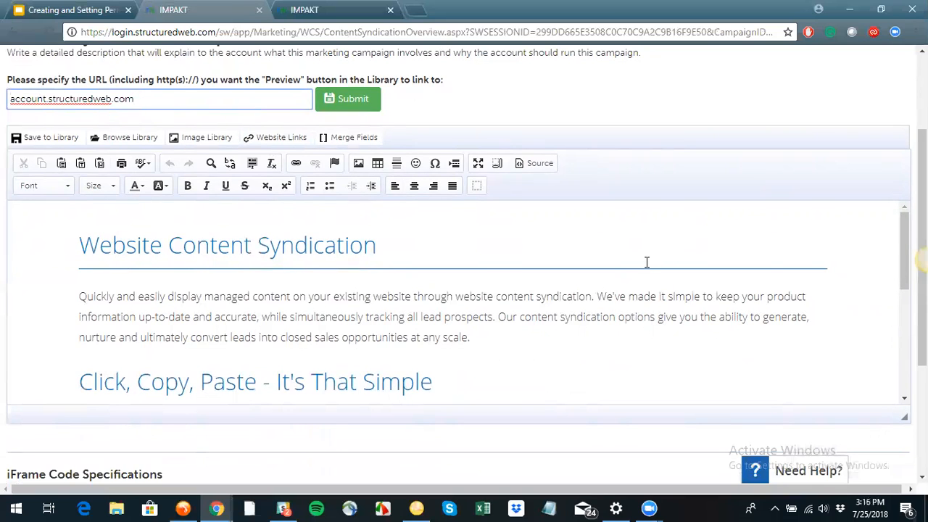
pyautogui.scroll(-3, 647, 261)
pyautogui.scroll(3, 647, 262)
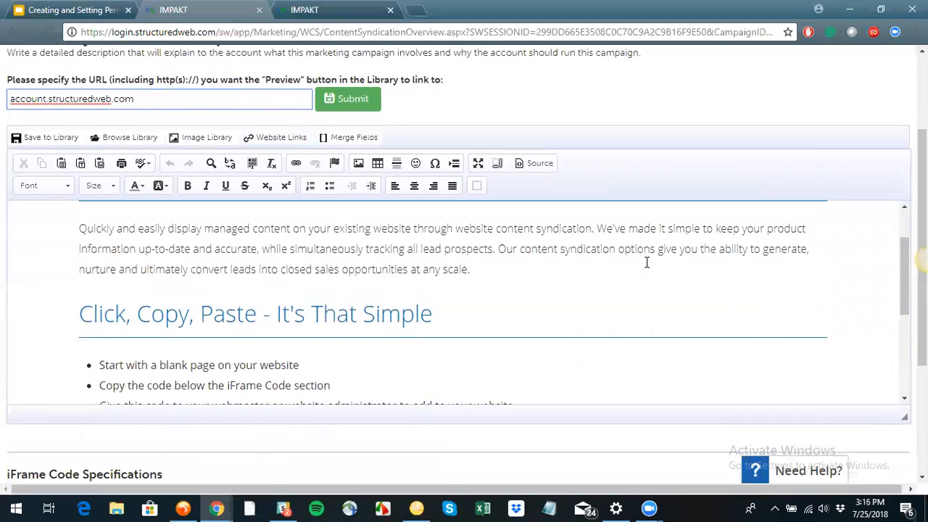
pyautogui.scroll(1, 646, 262)
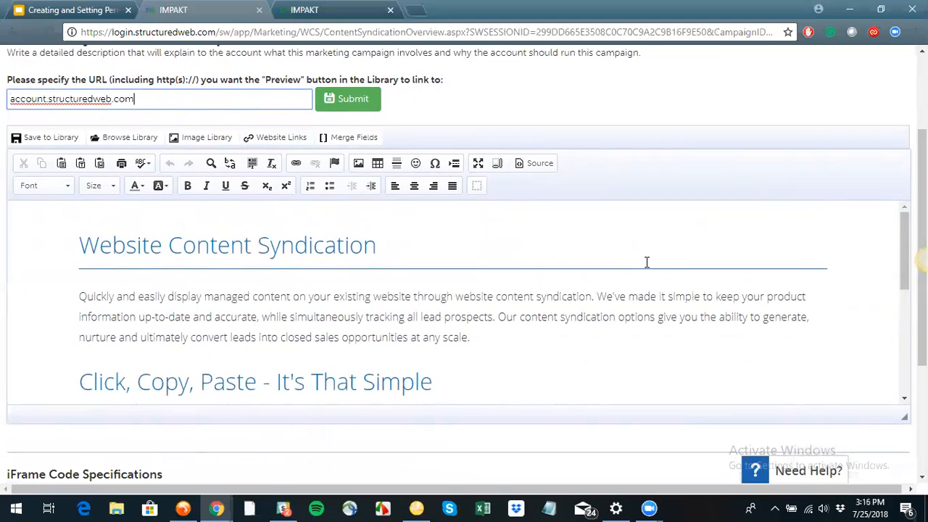
pyautogui.click(512, 226)
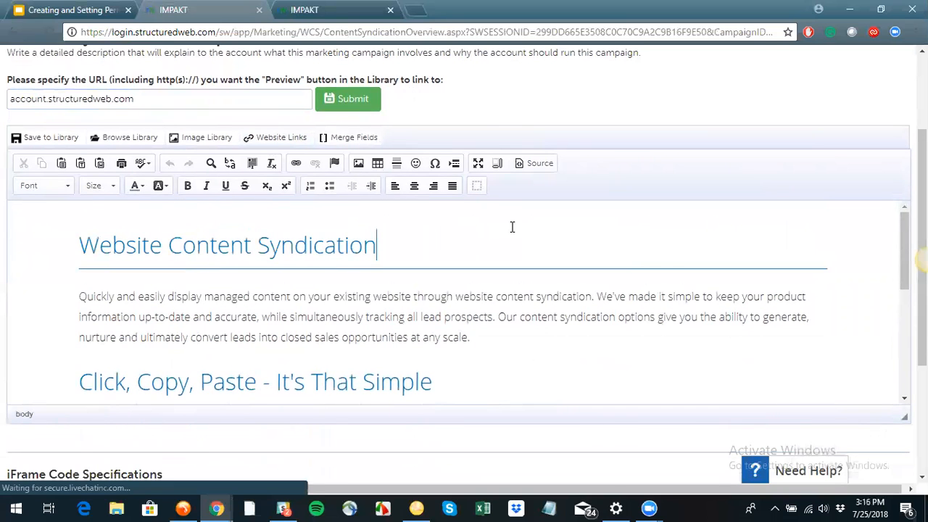
pyautogui.scroll(-3, 295, 292)
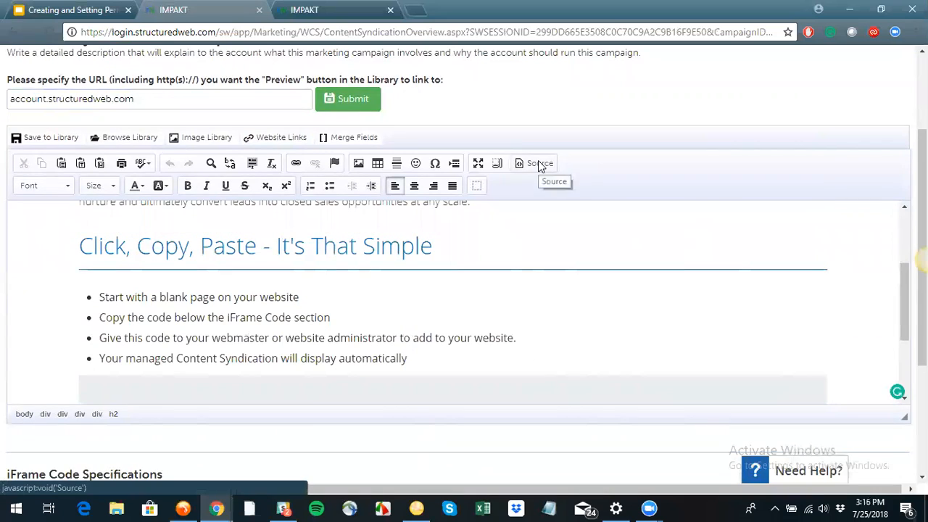
pyautogui.click(540, 163)
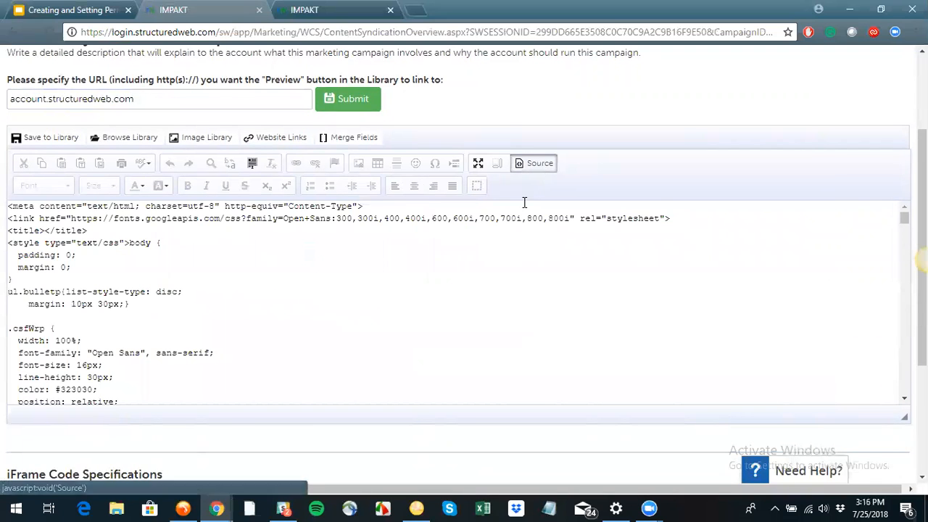
pyautogui.click(528, 163)
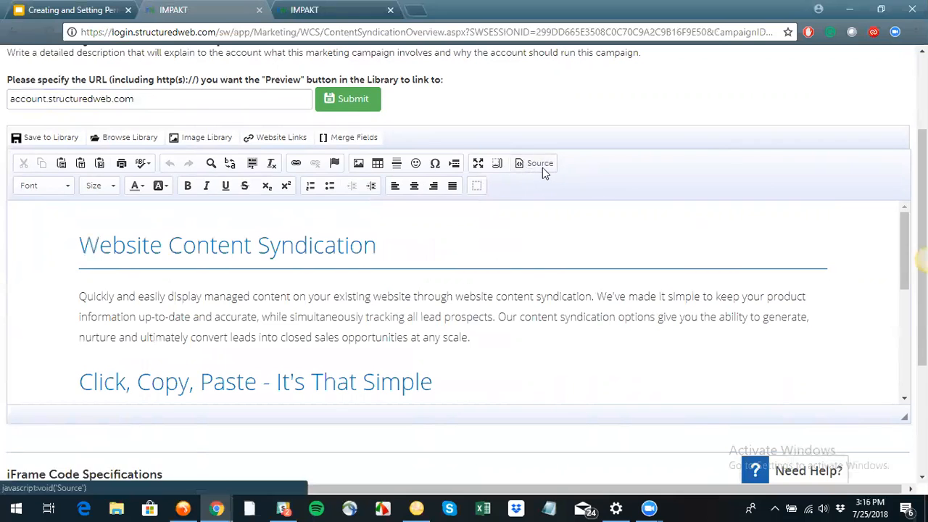
pyautogui.scroll(-2, 534, 265)
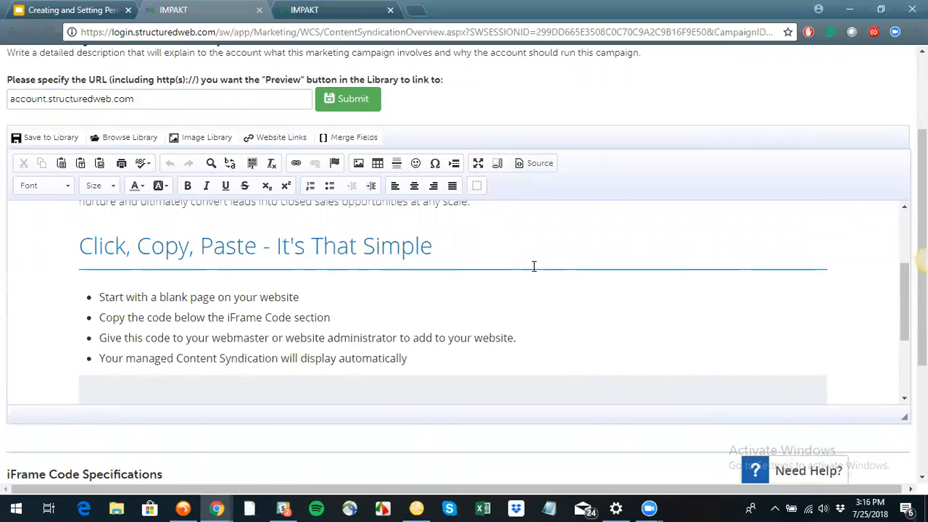
pyautogui.scroll(-2, 534, 266)
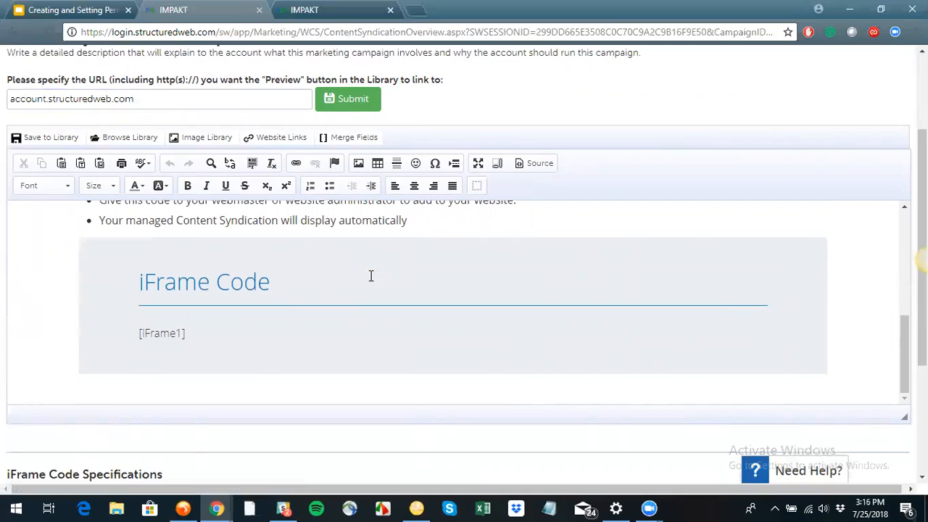
# Activate iFrame1 and iFrame2 in the iFrame Code Specifications and set iFrame2's page to /ContactUs
pyautogui.scroll(-2, 629, 298)
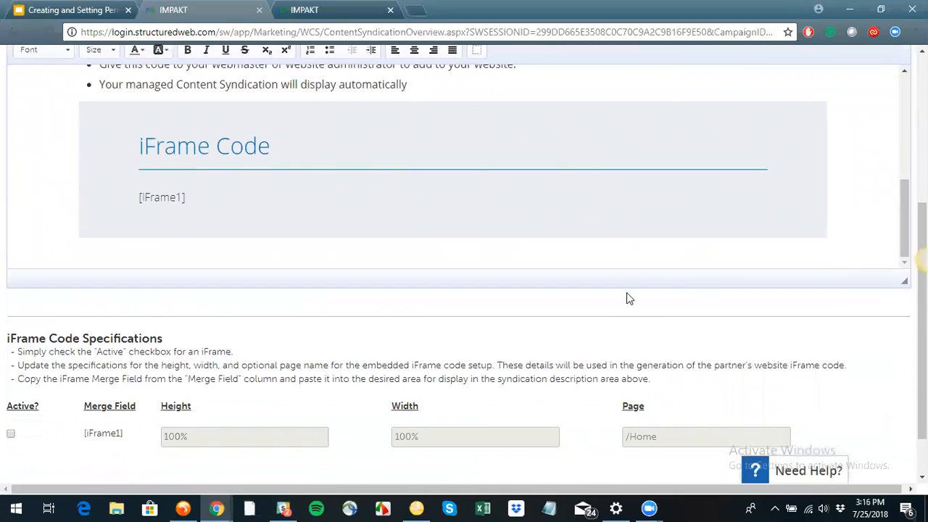
pyautogui.scroll(-1, 509, 354)
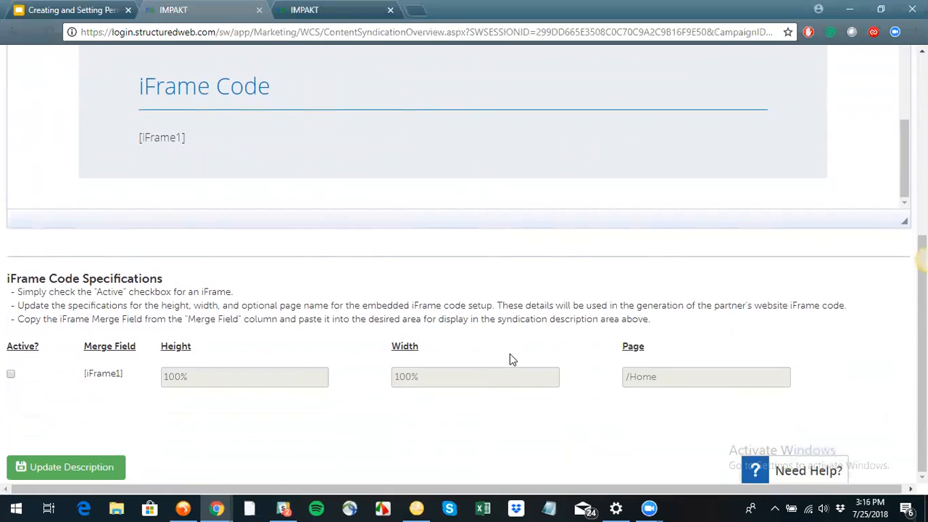
pyautogui.click(11, 376)
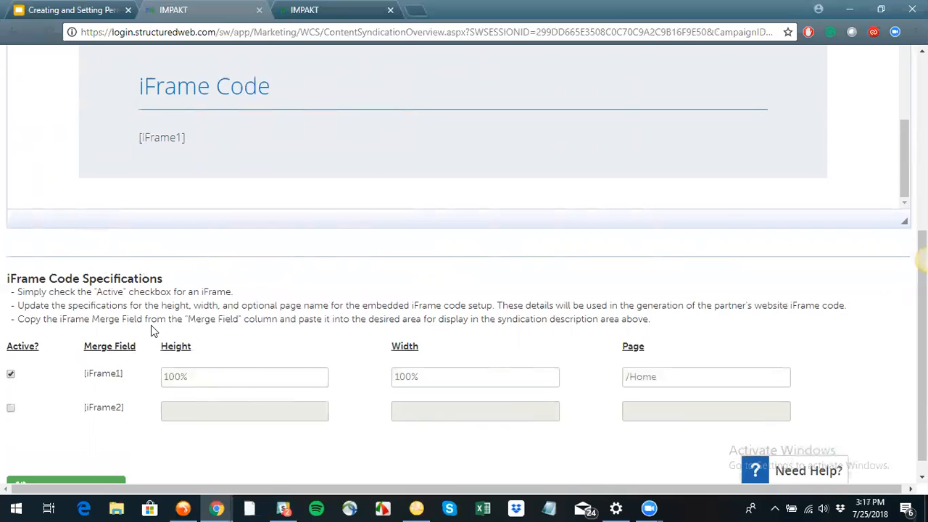
pyautogui.click(11, 409)
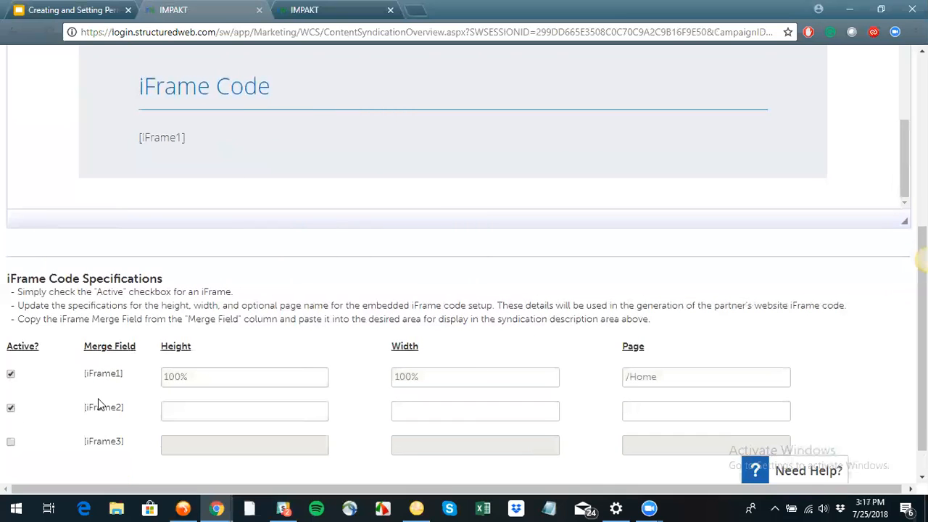
pyautogui.click(193, 407)
pyautogui.click(654, 411)
pyautogui.write('/')
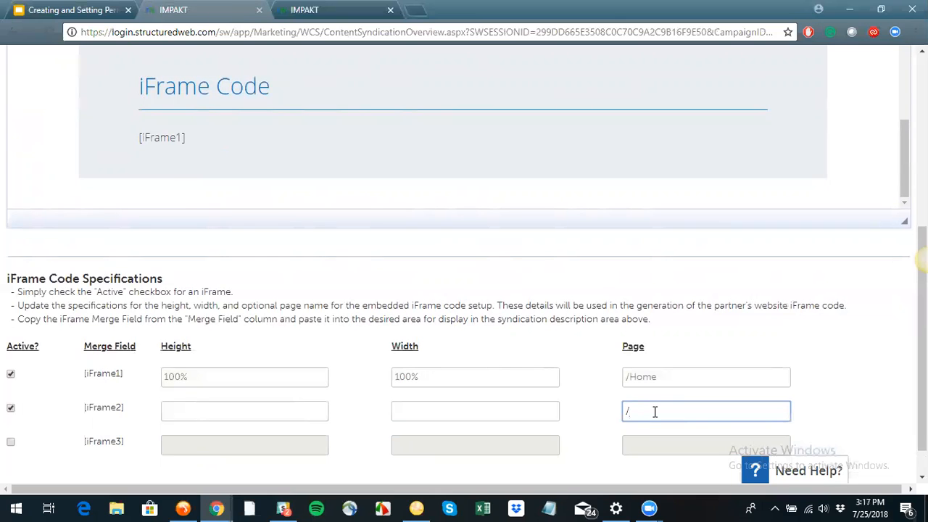
pyautogui.write('C')
pyautogui.press('BackSpace')
pyautogui.write('ContactUs')
# Set both the height and the width of iFrame2 to 100%
pyautogui.click(195, 410)
pyautogui.write('100%')
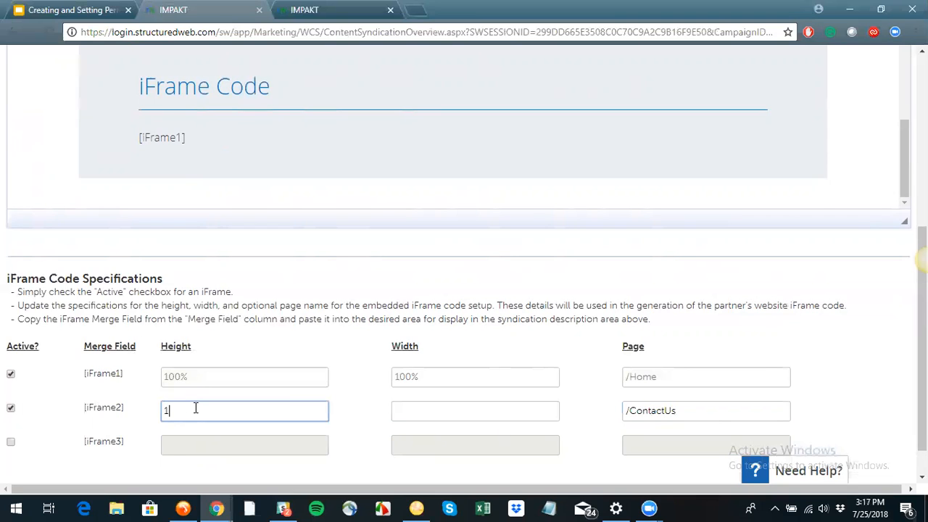
pyautogui.press('BackSpace')
pyautogui.write('&=')
pyautogui.press('BackSpace')
pyautogui.press('BackSpace')
pyautogui.write('&')
pyautogui.press('BackSpace')
pyautogui.write('%')
pyautogui.press('Tab')
pyautogui.write('100')
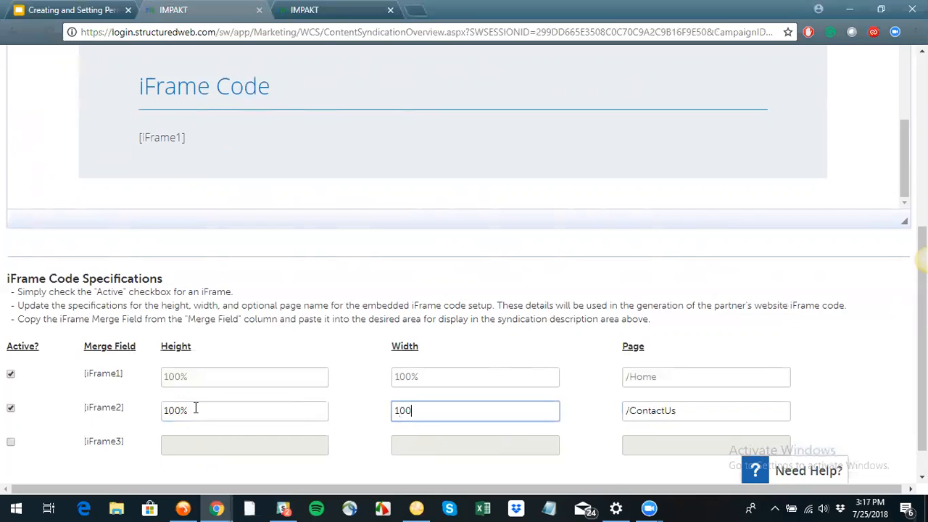
pyautogui.write('%')
# Update the description with the iFrame specifications and open the content syndication's domain settings
pyautogui.scroll(-1, 250, 326)
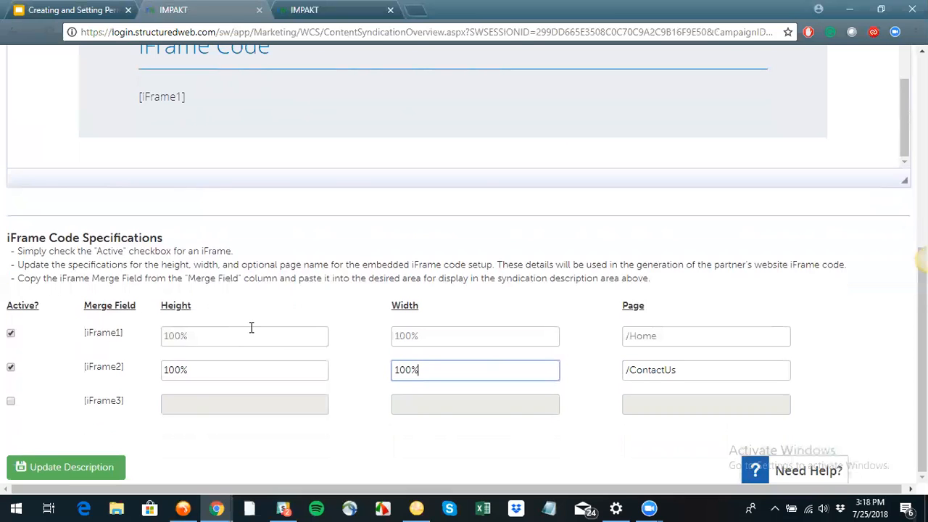
pyautogui.click(71, 467)
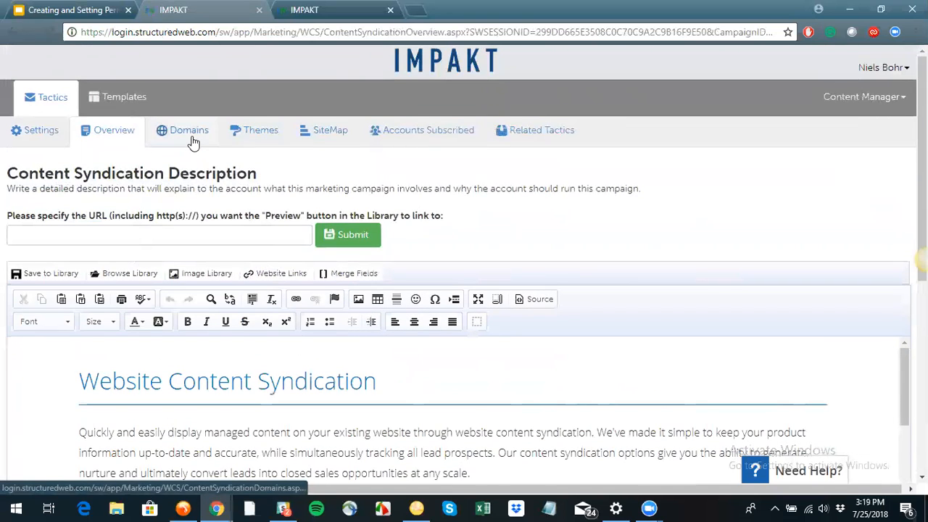
pyautogui.click(193, 140)
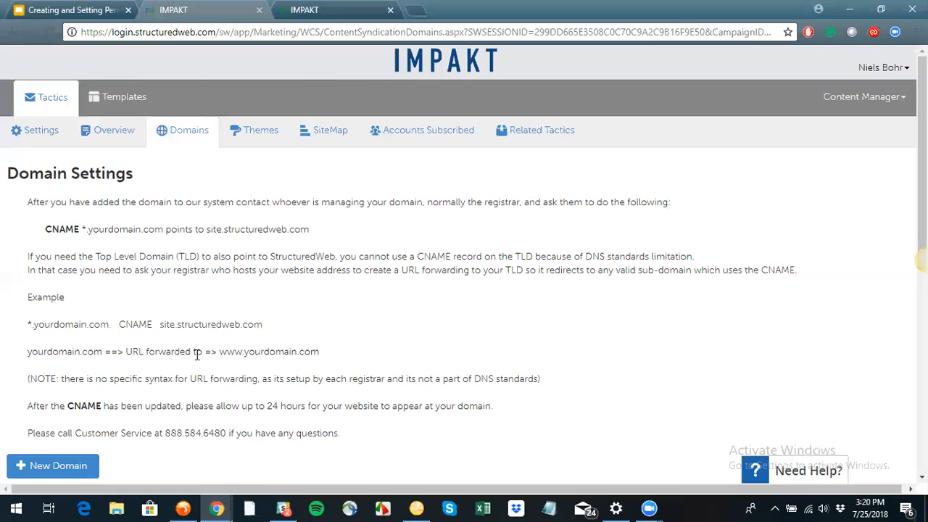
pyautogui.scroll(-2, 192, 353)
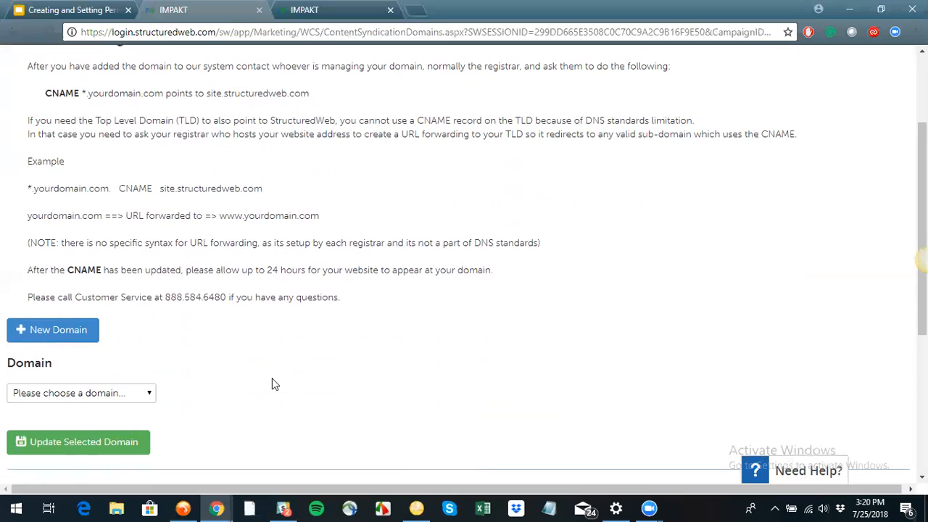
pyautogui.click(94, 395)
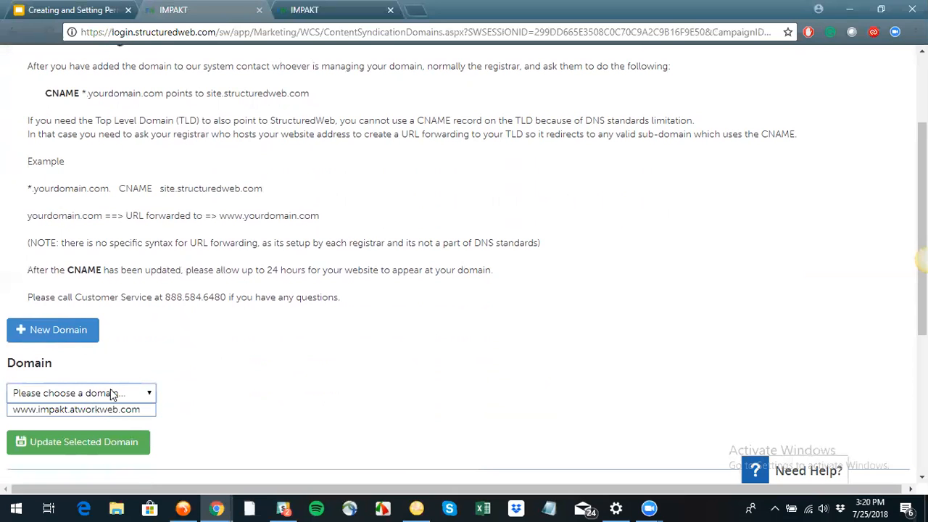
pyautogui.click(111, 411)
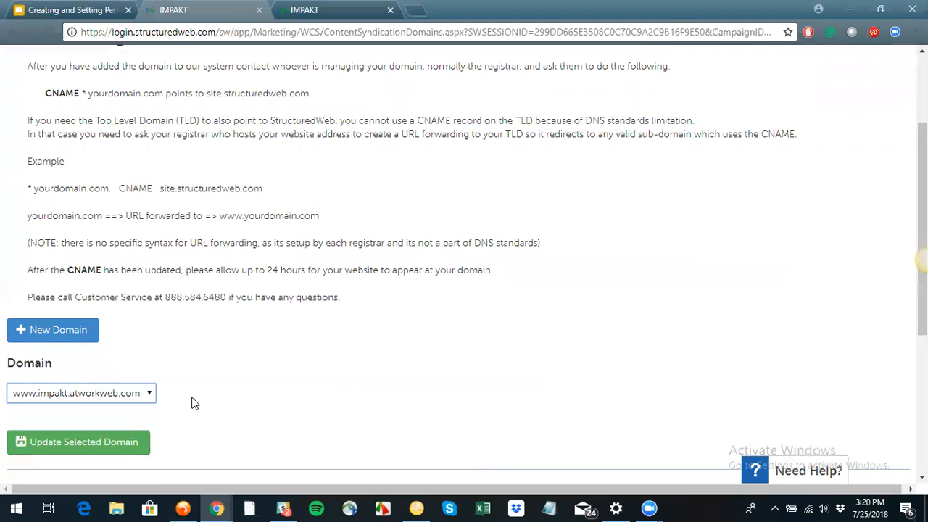
pyautogui.click(149, 395)
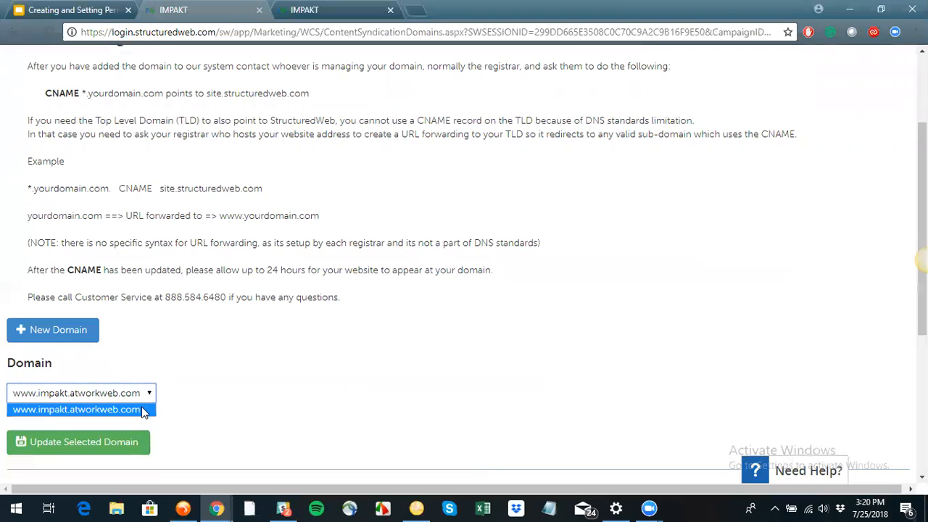
pyautogui.click(268, 392)
pyautogui.scroll(-1, 269, 351)
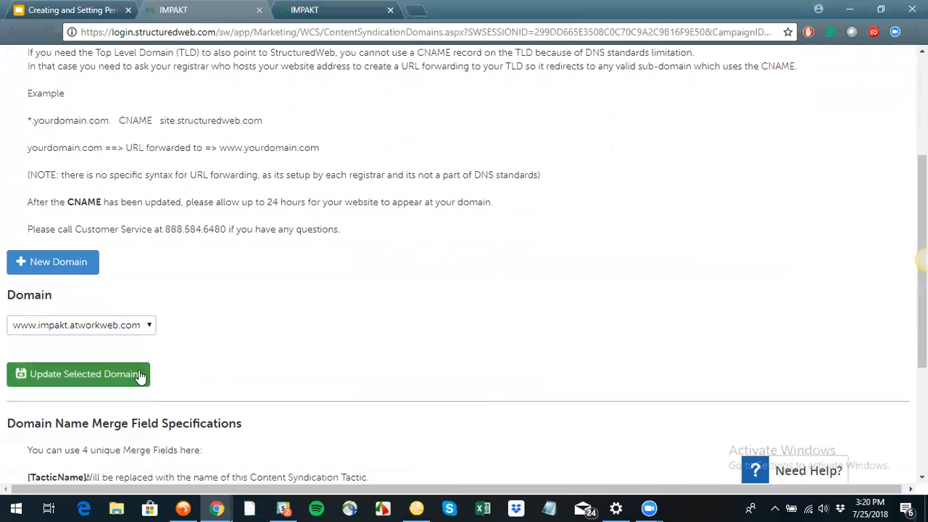
pyautogui.scroll(-1, 212, 353)
pyautogui.scroll(-1, 242, 316)
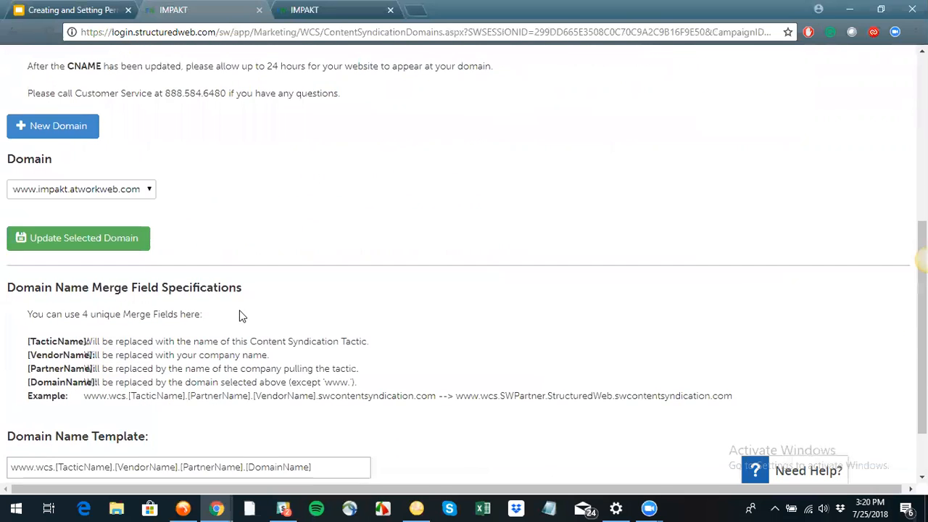
pyautogui.scroll(-1, 242, 316)
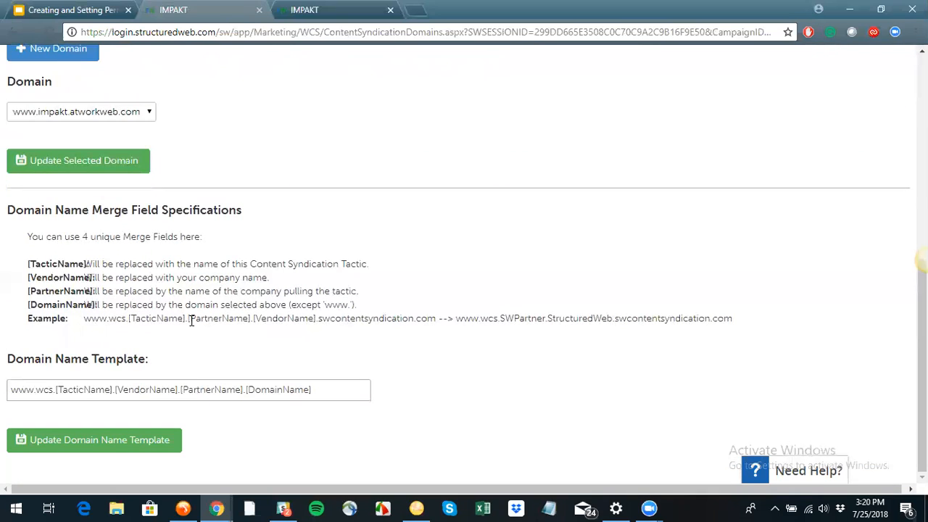
pyautogui.moveTo(318, 394); pyautogui.dragTo(74, 395)
pyautogui.press('BackSpace')
pyautogui.press('BackSpace')
pyautogui.press('BackSpace')
pyautogui.press('BackSpace')
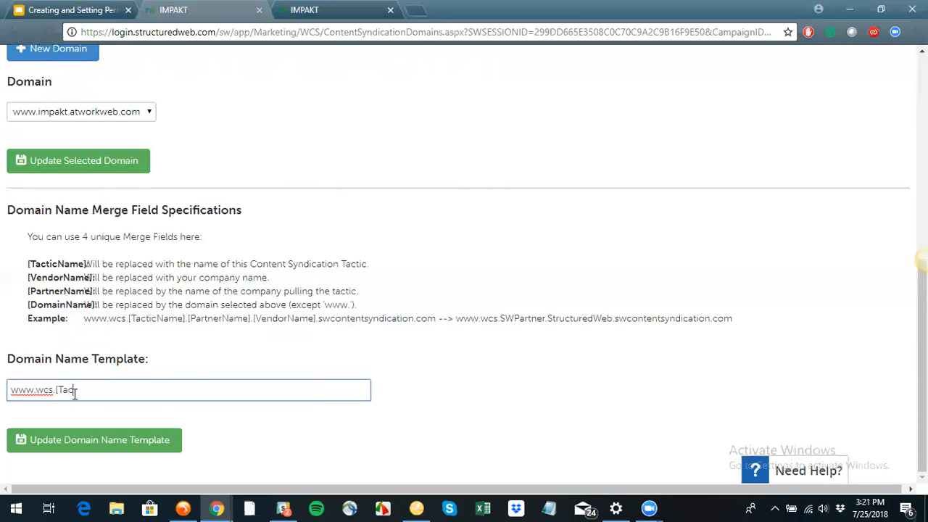
pyautogui.write('[')
pyautogui.write('Vend')
pyautogui.press('BackSpace')
pyautogui.press('BackSpace')
pyautogui.press('BackSpace')
pyautogui.press('BackSpace')
pyautogui.write('Paren')
pyautogui.moveTo(69, 392); pyautogui.dragTo(74, 393)
pyautogui.moveTo(74, 393); pyautogui.dragTo(121, 389)
pyautogui.write('rtnerName].atworkweb.com')
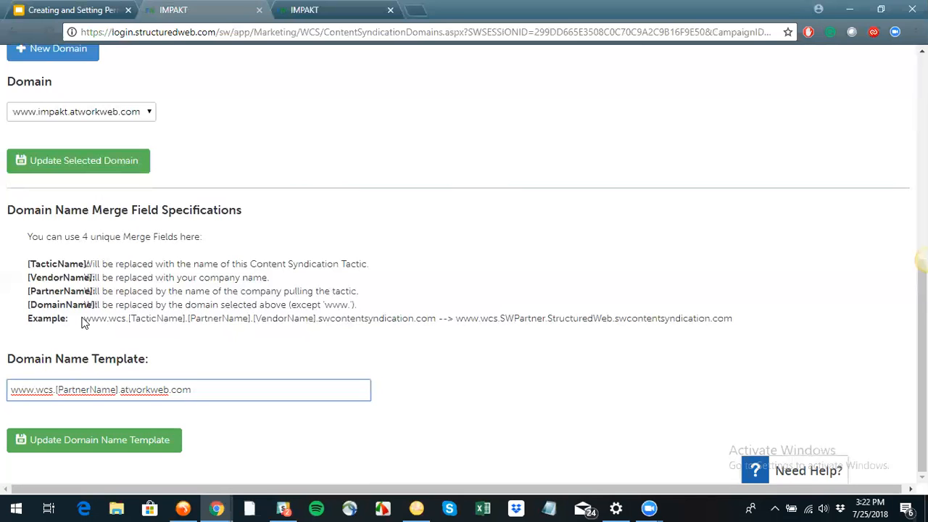
pyautogui.moveTo(82, 319); pyautogui.dragTo(117, 320)
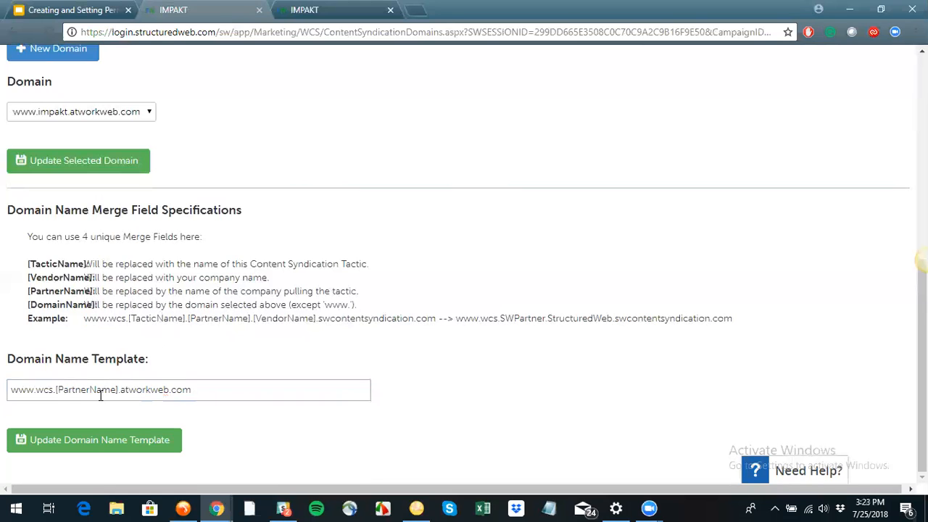
pyautogui.click(138, 442)
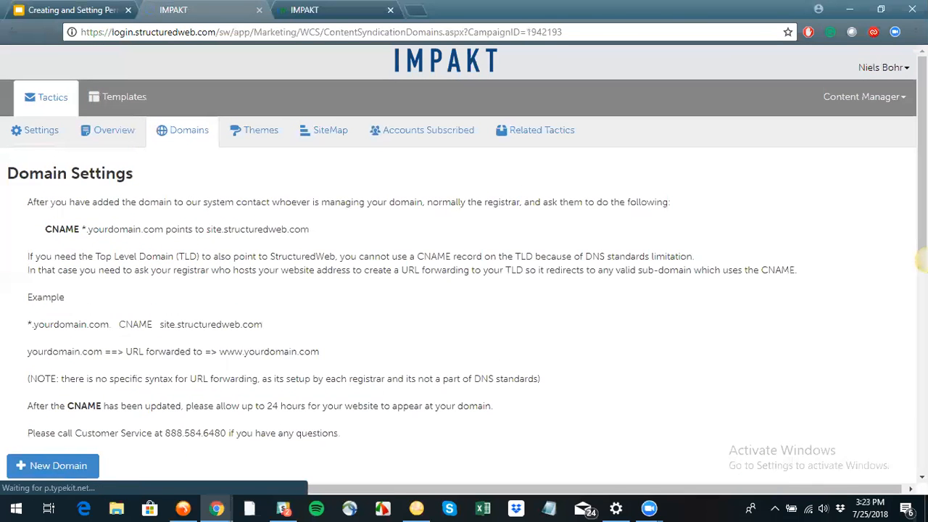
# Check the domain selection and open the tactic's theme settings
pyautogui.scroll(-3, 186, 283)
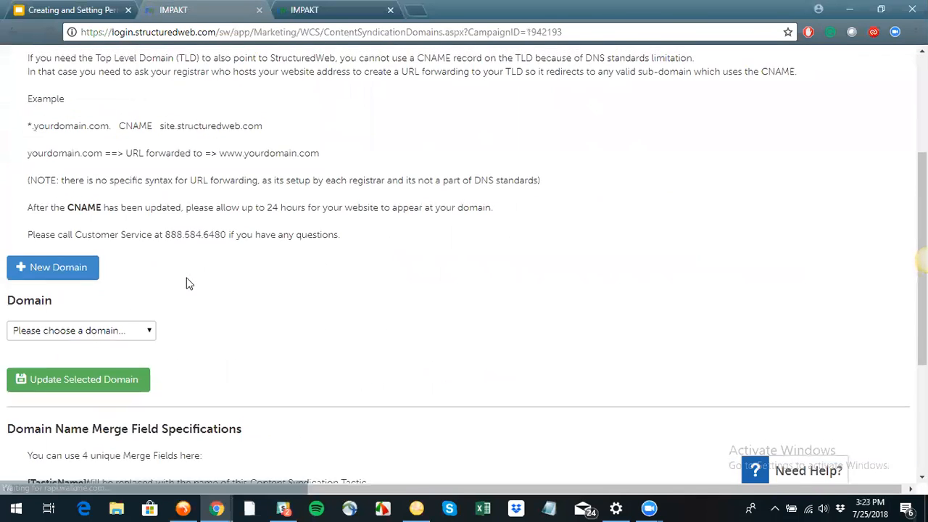
pyautogui.scroll(3, 186, 283)
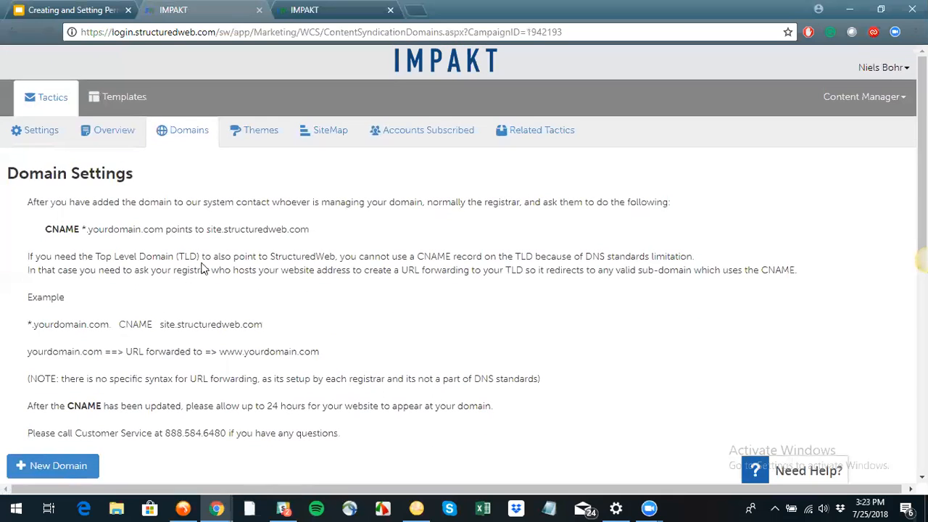
pyautogui.click(259, 136)
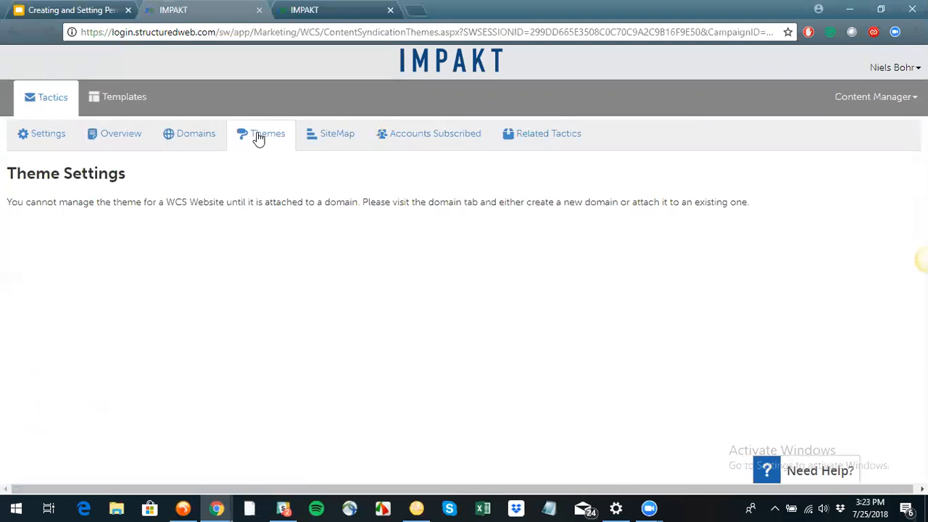
pyautogui.click(195, 137)
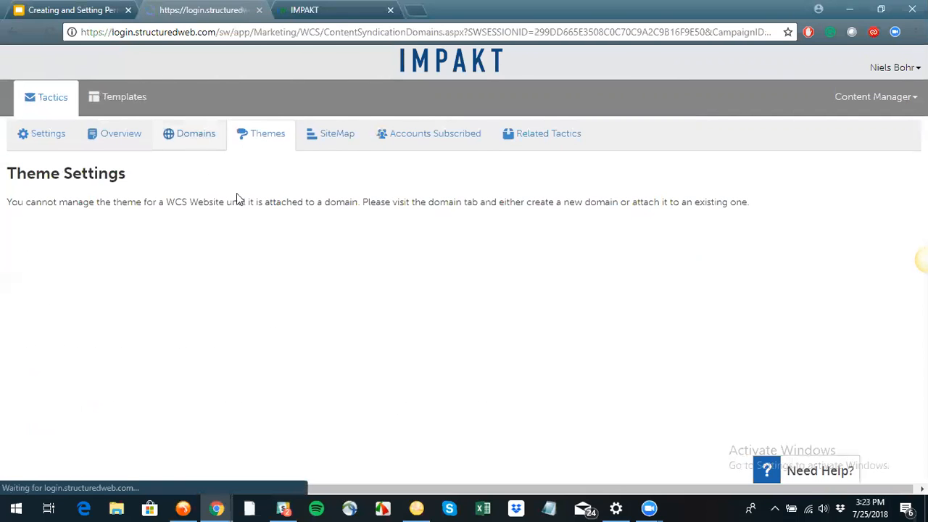
pyautogui.scroll(-3, 205, 278)
pyautogui.click(140, 262)
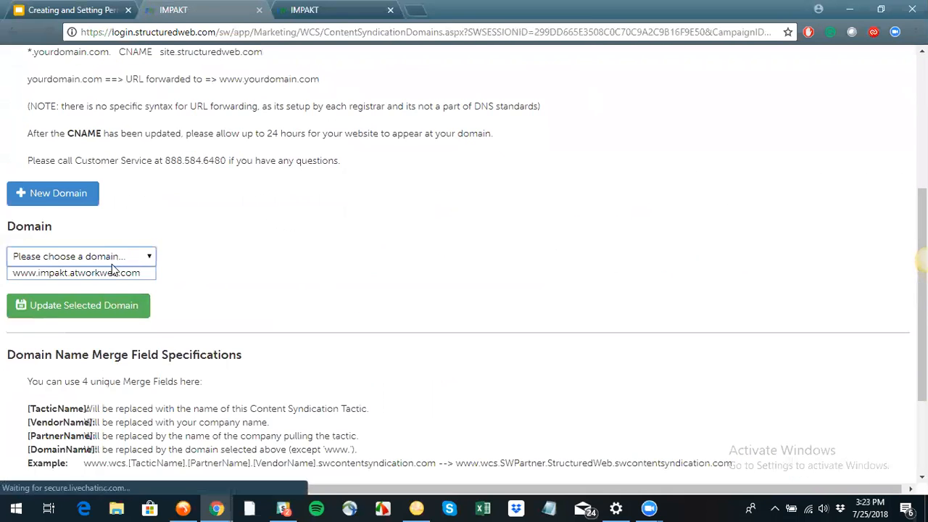
pyautogui.click(111, 273)
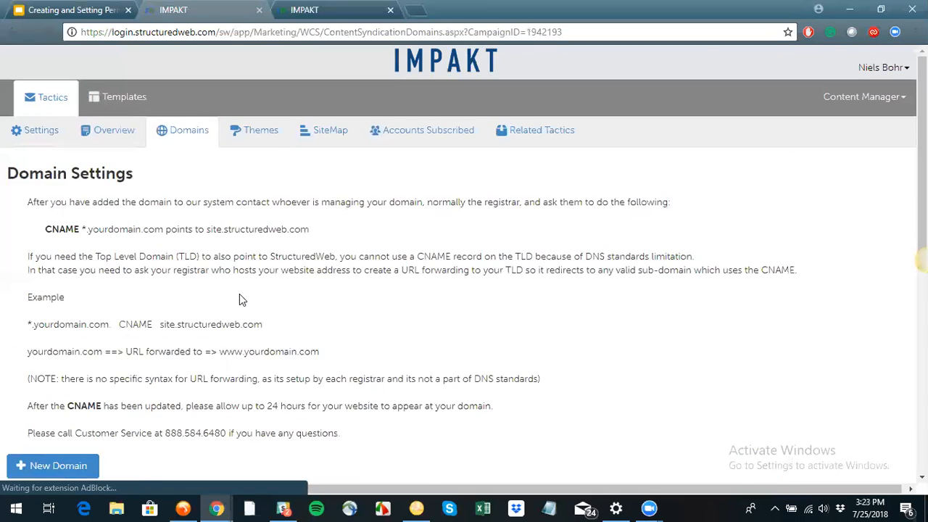
pyautogui.scroll(-5, 239, 294)
pyautogui.scroll(5, 241, 294)
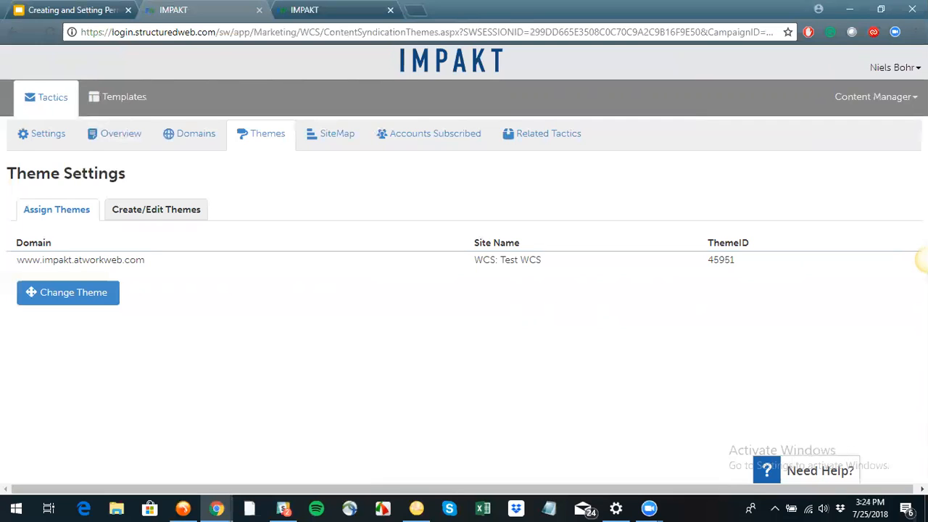
pyautogui.click(80, 297)
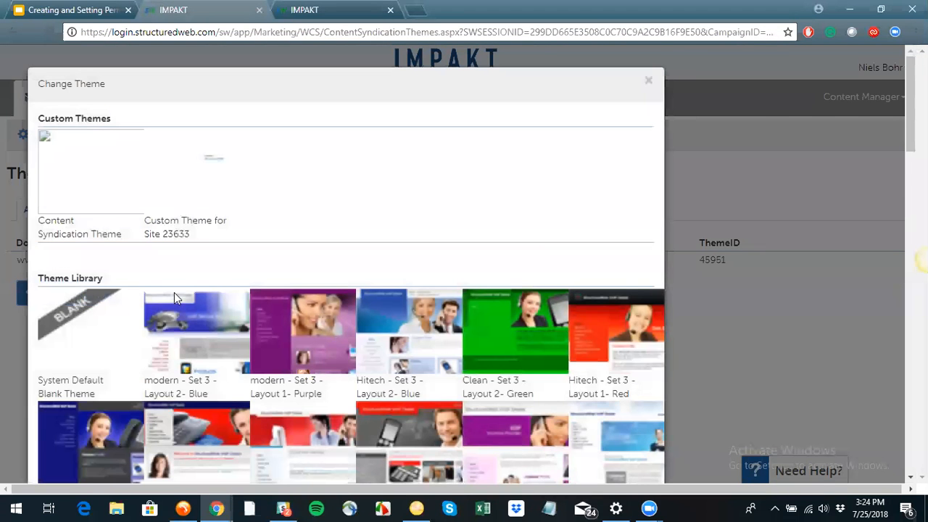
pyautogui.scroll(-5, 174, 297)
pyautogui.scroll(5, 104, 230)
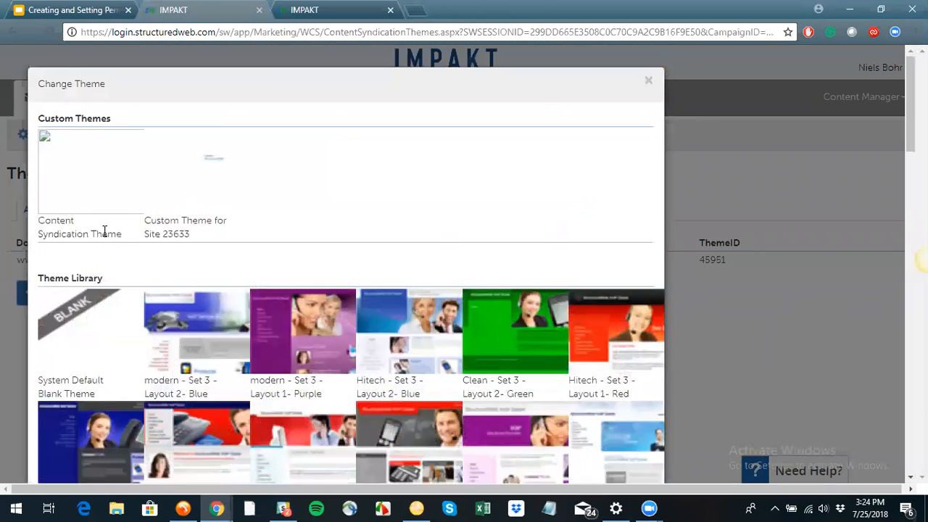
pyautogui.click(87, 323)
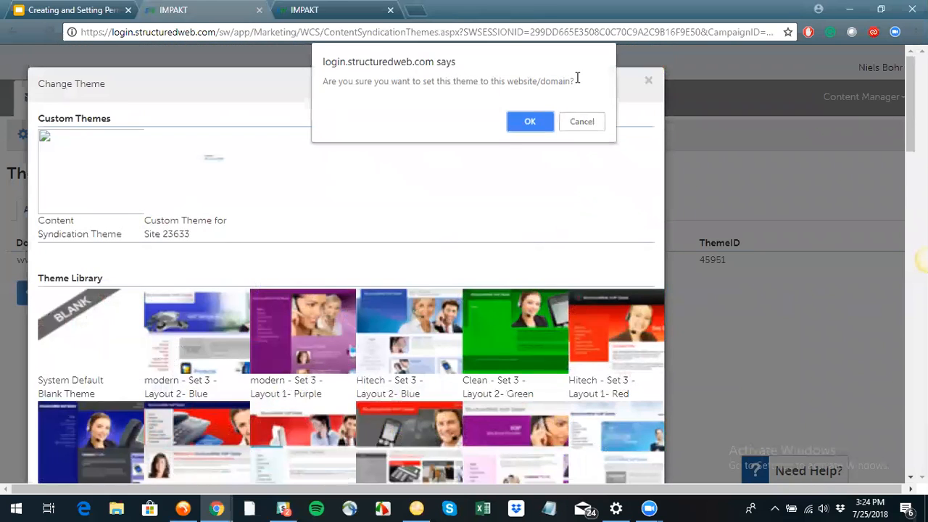
pyautogui.click(532, 127)
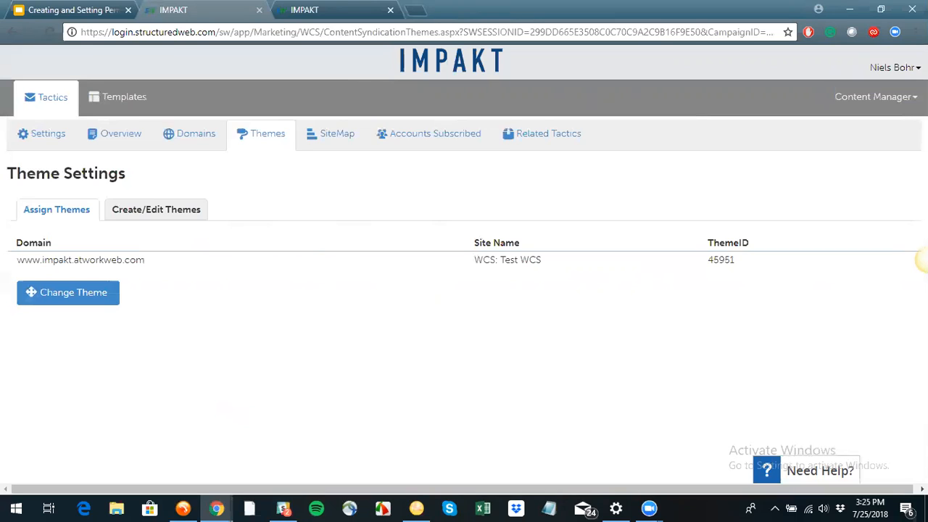
# Add a new form named Home to the site map with Top Level as its parent
pyautogui.click(329, 145)
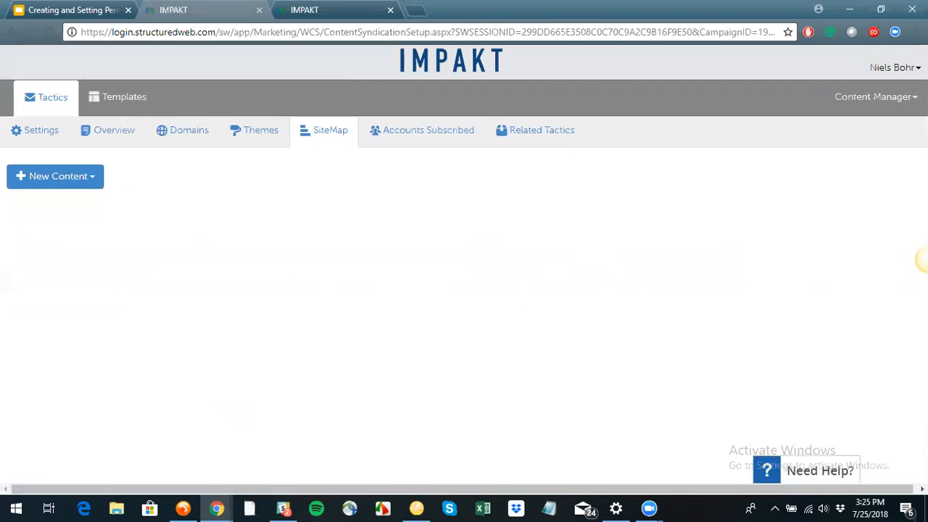
pyautogui.click(79, 182)
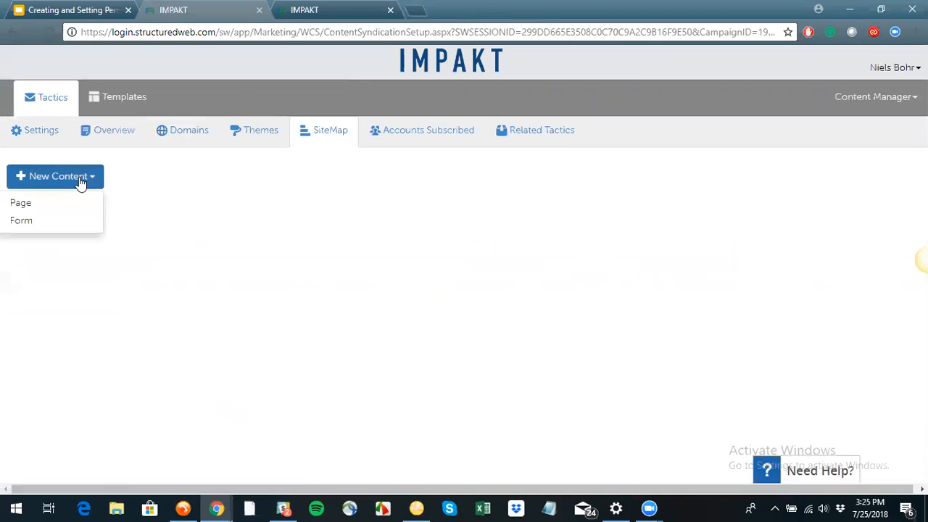
pyautogui.click(41, 221)
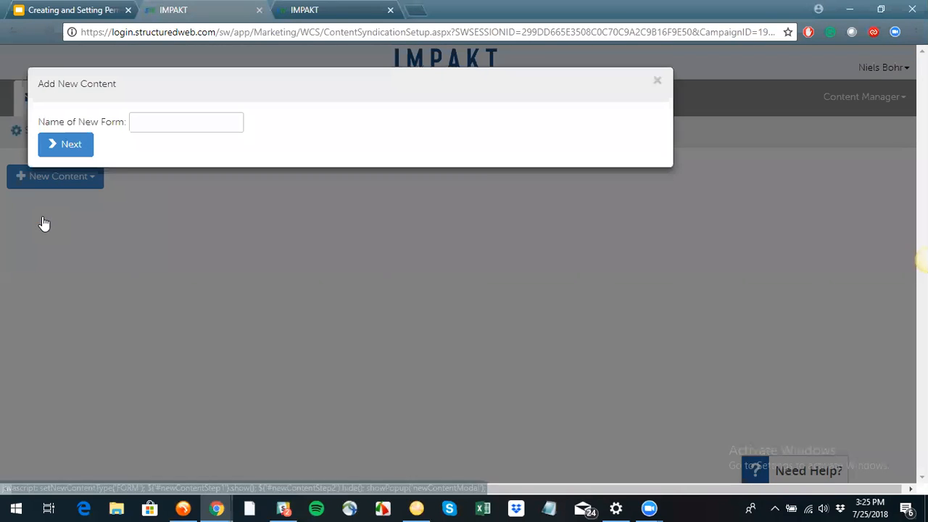
pyautogui.click(156, 116)
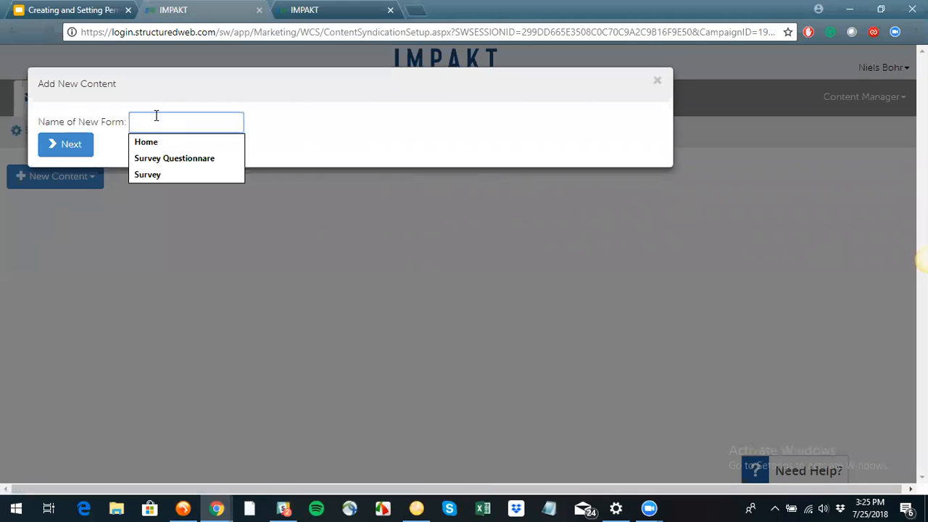
pyautogui.click(147, 142)
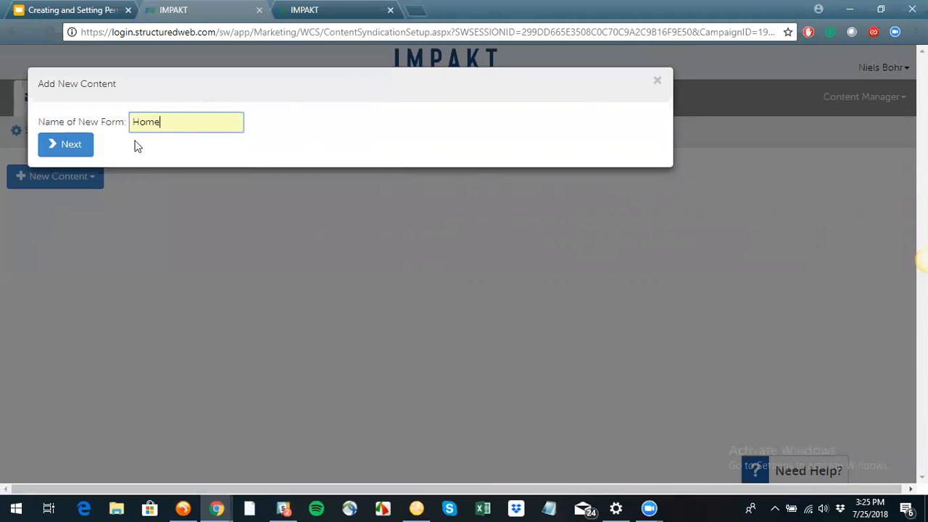
pyautogui.click(71, 145)
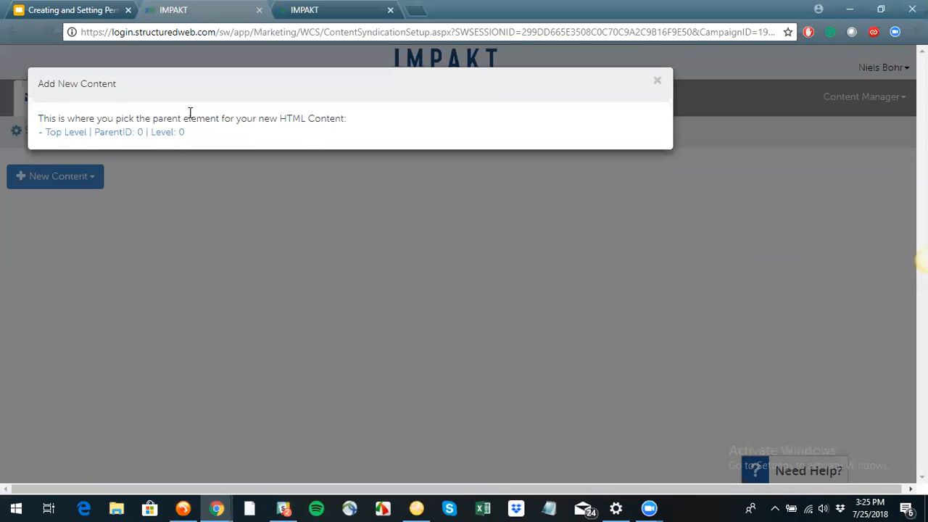
pyautogui.click(116, 132)
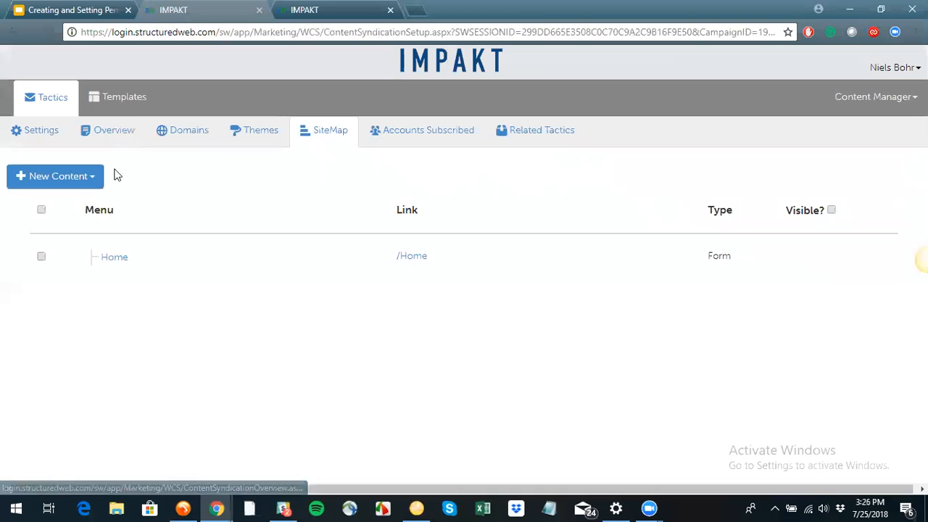
# Add a second form named ContactUS to the site map under Top Level
pyautogui.click(62, 177)
pyautogui.click(43, 216)
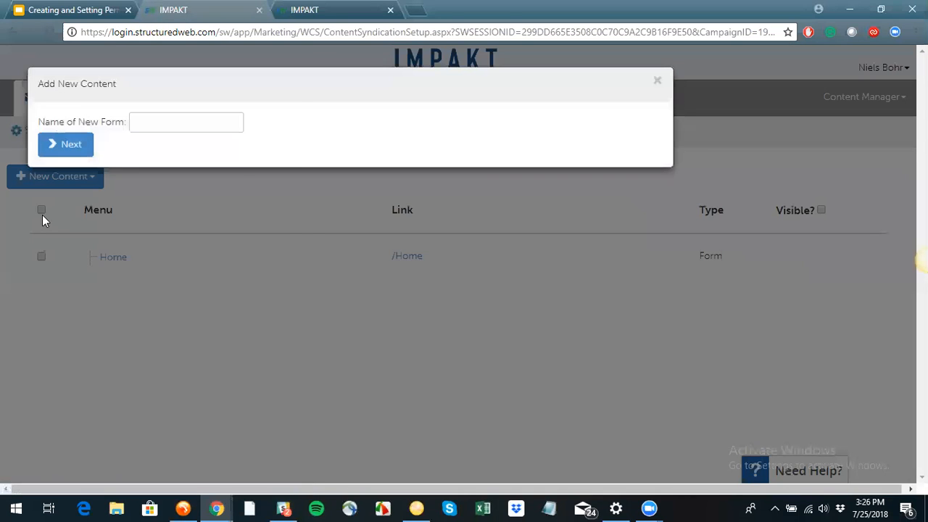
pyautogui.click(162, 124)
pyautogui.write('ContactUS')
pyautogui.click(88, 151)
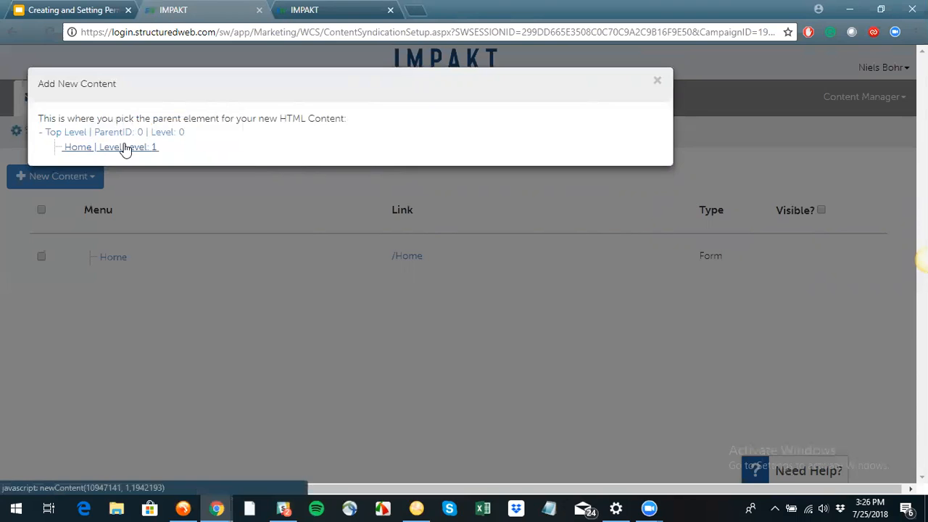
pyautogui.click(171, 134)
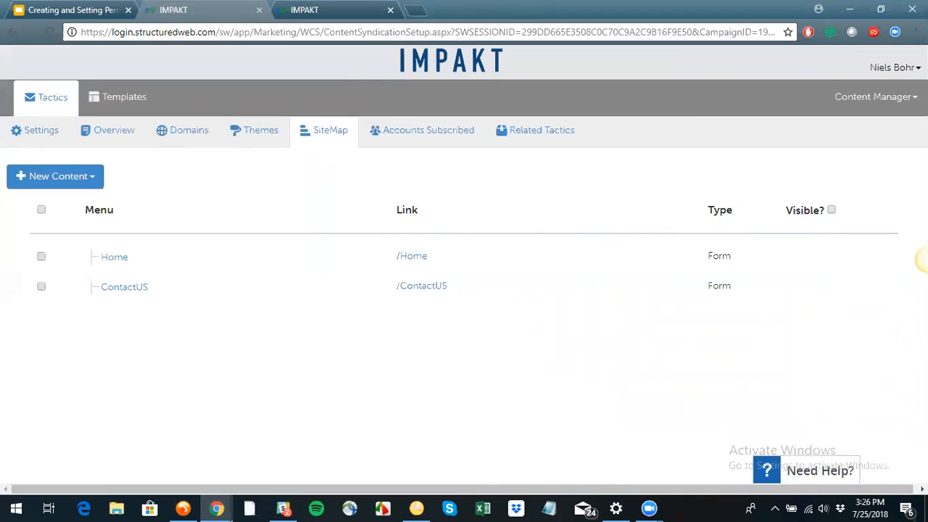
# Open the Home form from the site map to examine its layout and editing options
pyautogui.click(110, 257)
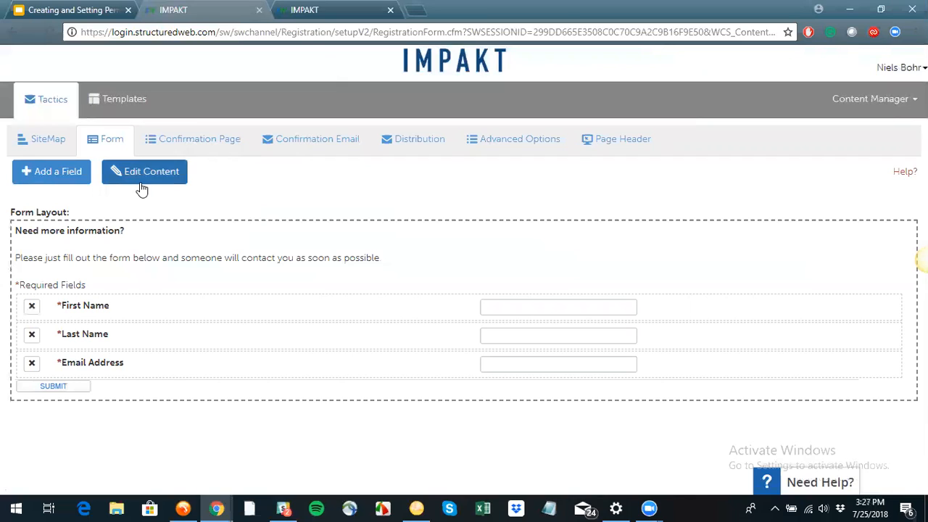
pyautogui.click(56, 142)
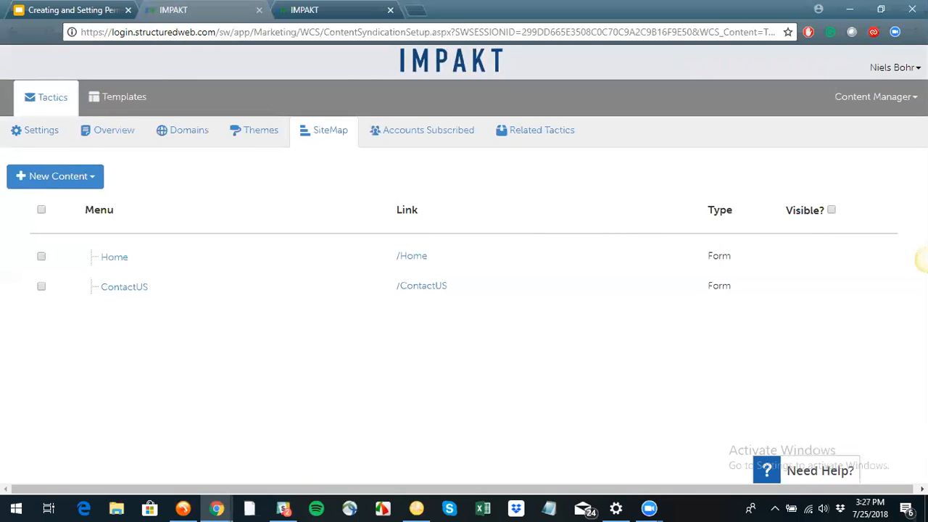
pyautogui.click(108, 258)
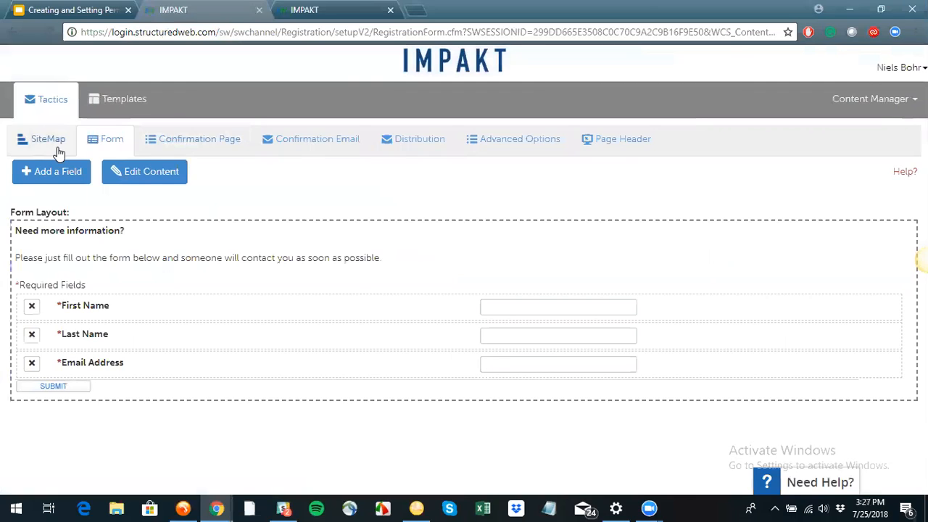
# Return to the site map and make both the Home and ContactUS forms visible
pyautogui.click(44, 140)
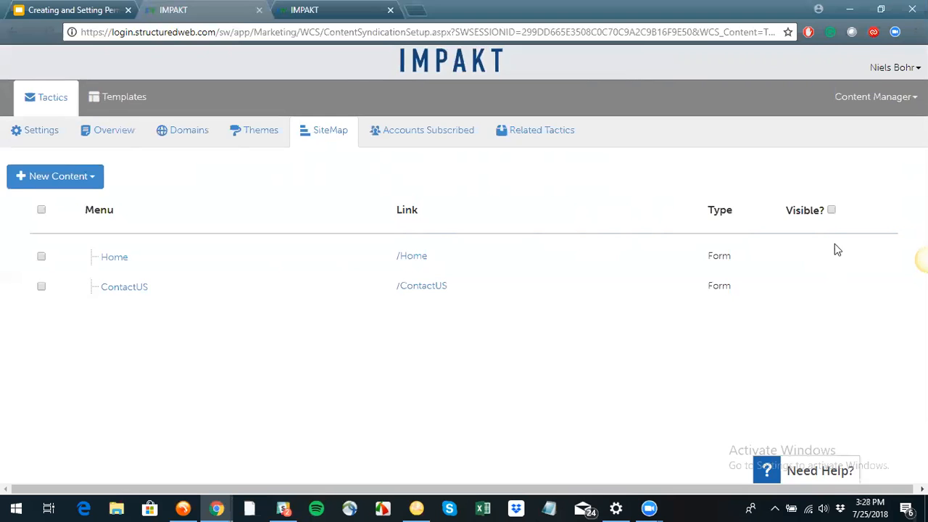
pyautogui.click(832, 209)
pyautogui.click(793, 258)
pyautogui.click(790, 257)
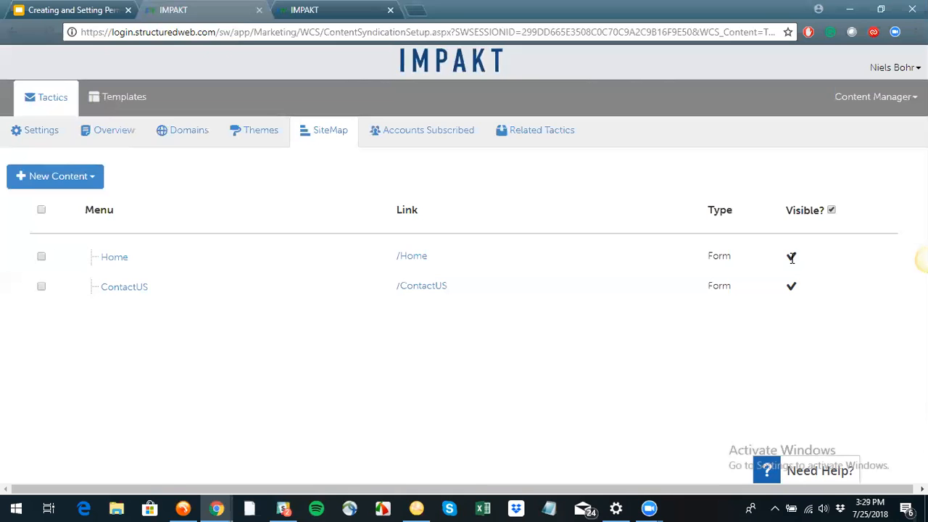
pyautogui.click(790, 257)
pyautogui.click(790, 256)
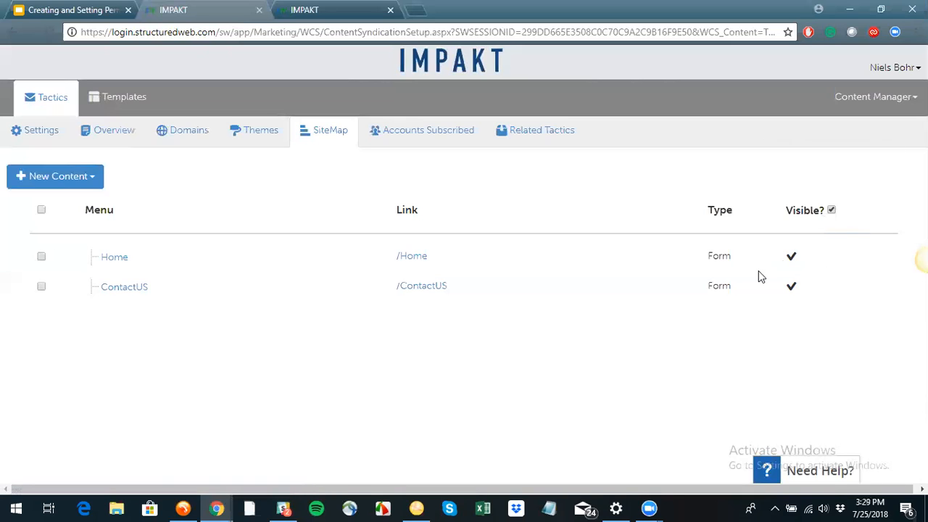
pyautogui.click(801, 287)
# Make the Test WCS tactic available for pulling from the managed library in its settings and save
pyautogui.click(57, 140)
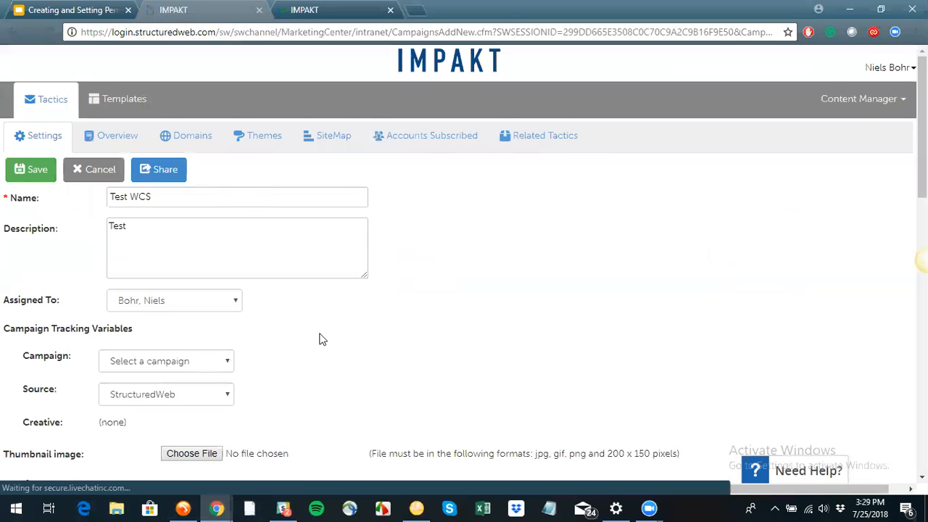
pyautogui.scroll(-1, 319, 339)
pyautogui.scroll(-3, 322, 339)
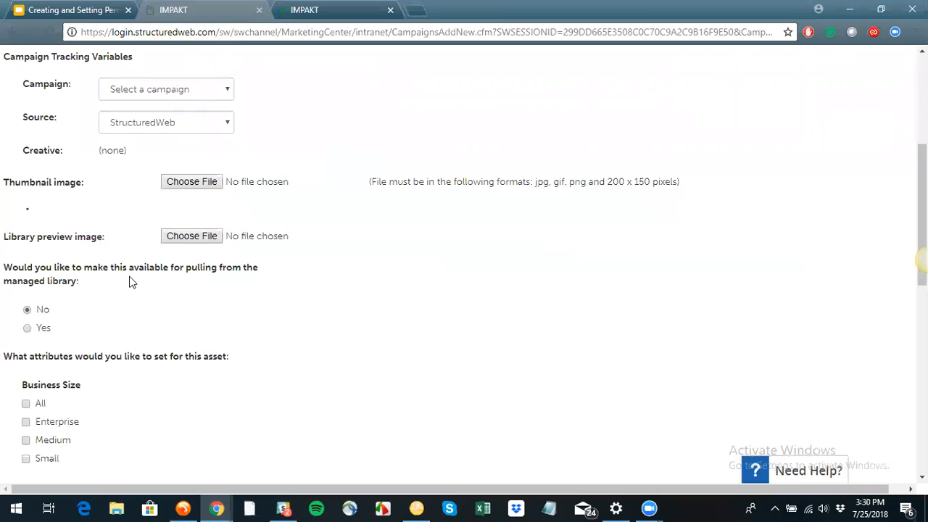
pyautogui.click(27, 329)
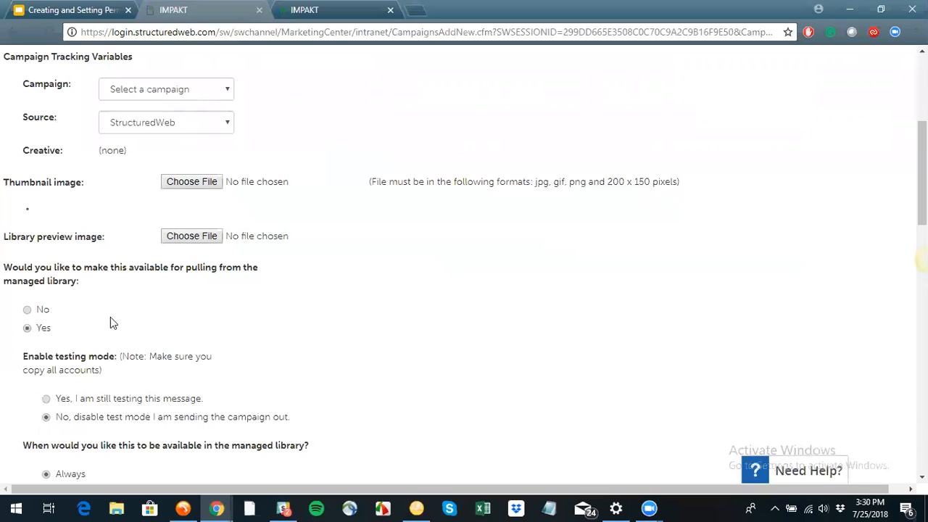
pyautogui.scroll(-2, 112, 323)
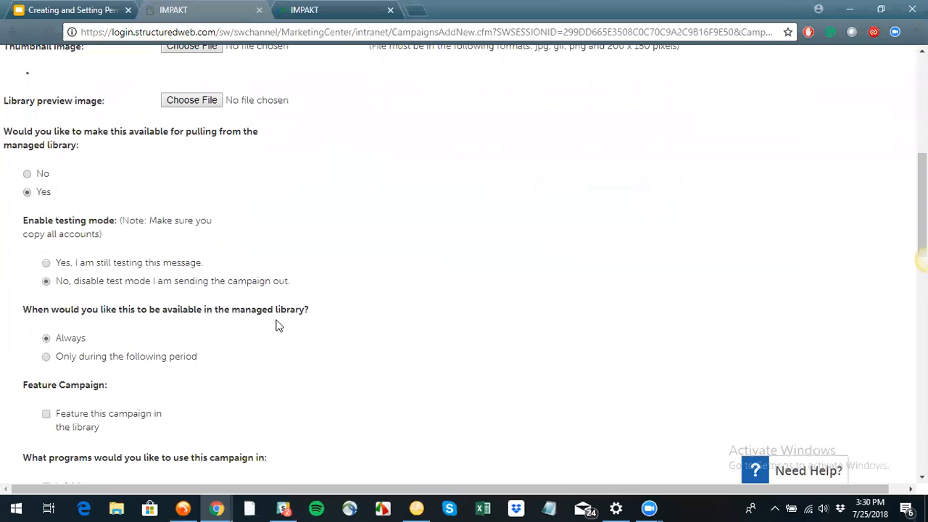
pyautogui.scroll(-3, 275, 326)
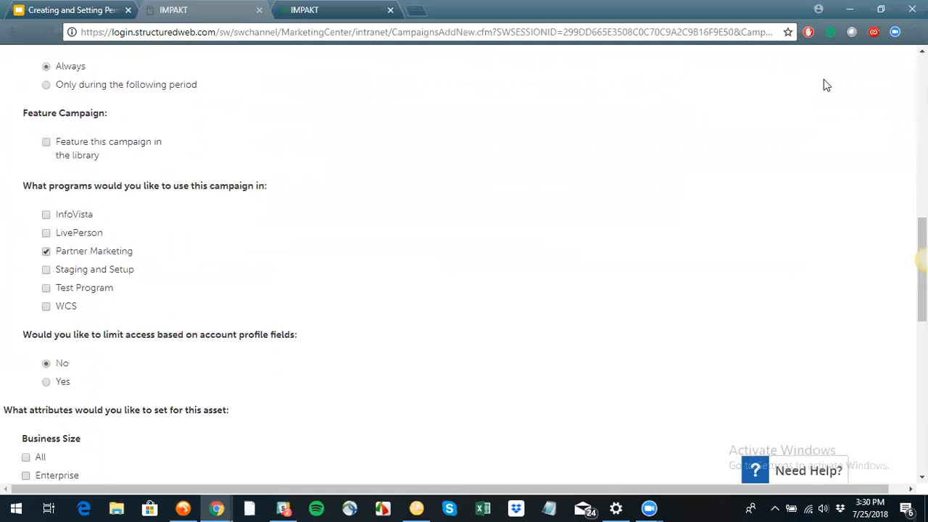
pyautogui.scroll(-7, 468, 283)
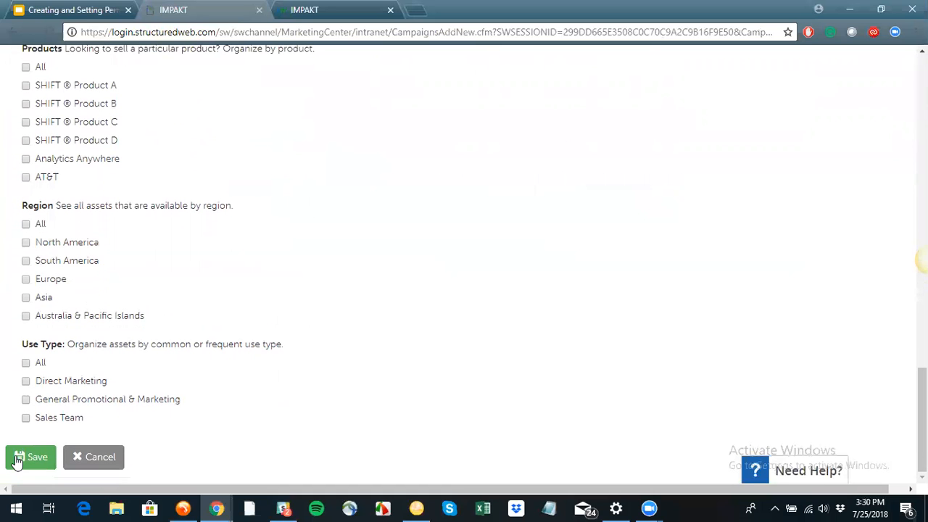
pyautogui.click(18, 460)
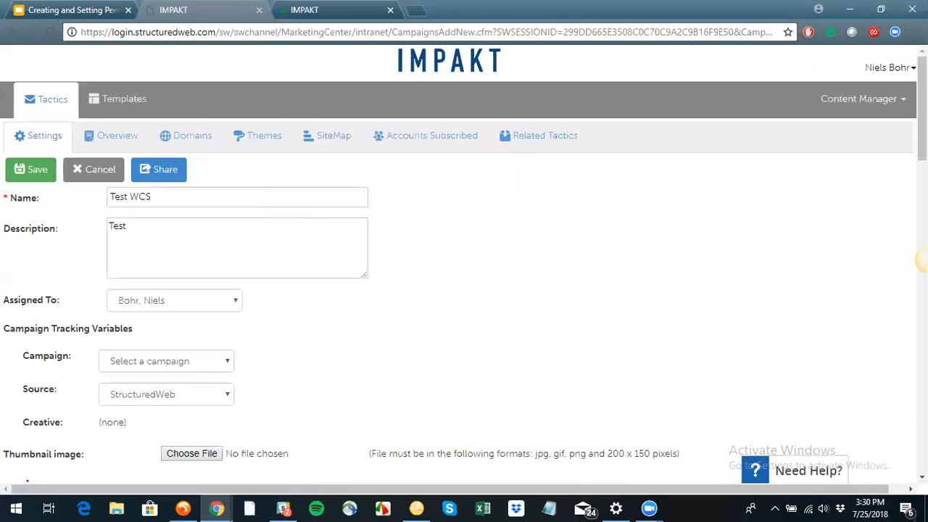
# Review the managed library availability, testing mode and program options in the saved Test WCS settings
pyautogui.scroll(-5, 321, 345)
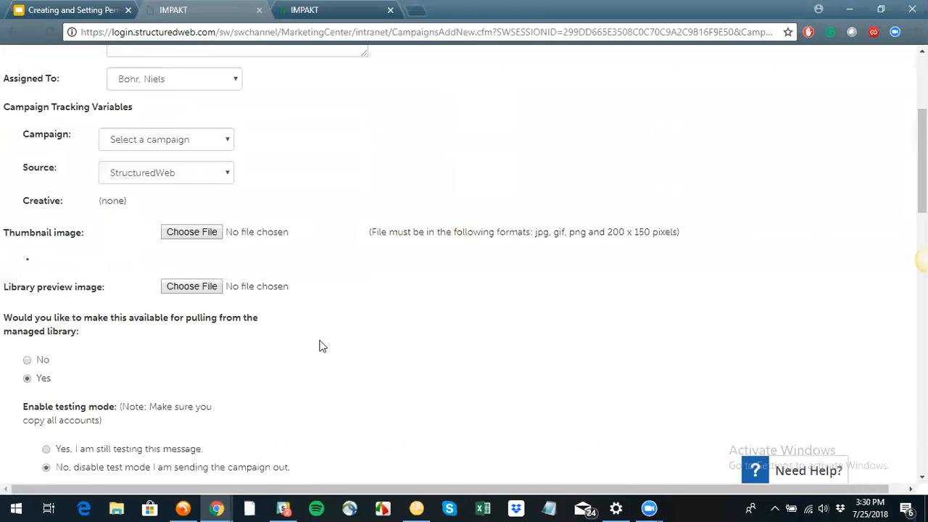
pyautogui.scroll(2, 322, 345)
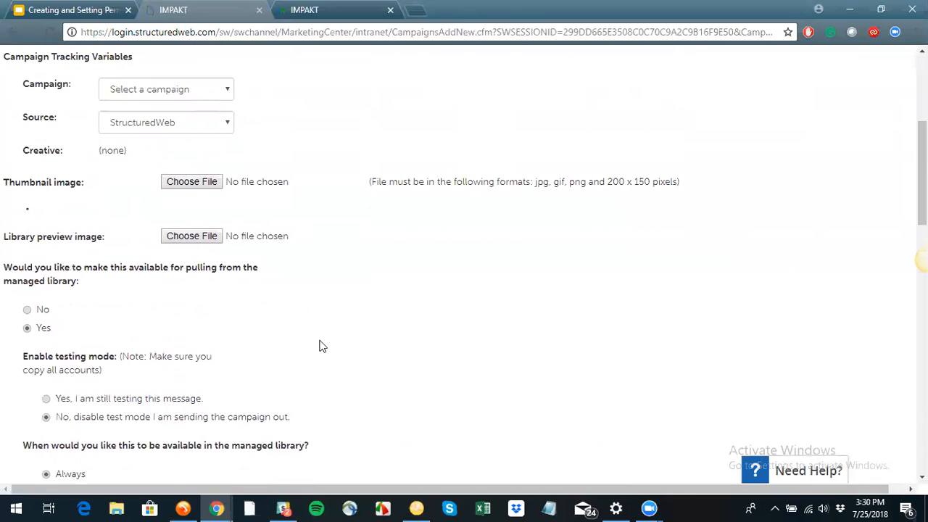
pyautogui.scroll(-1, 322, 346)
pyautogui.scroll(-2, 322, 346)
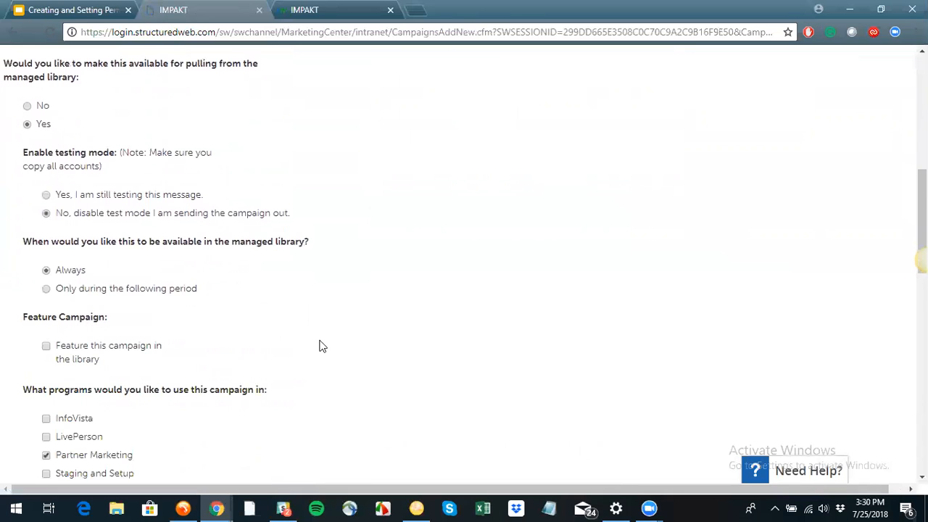
pyautogui.scroll(-2, 322, 345)
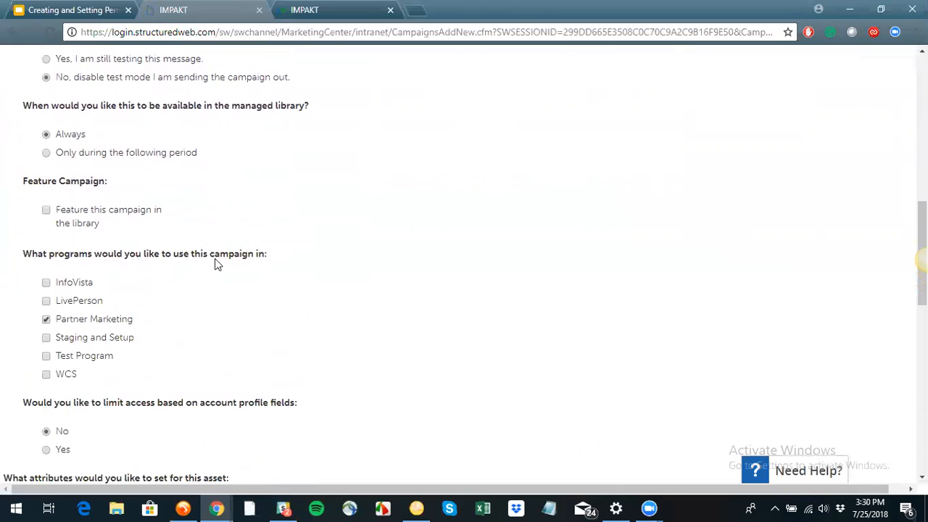
pyautogui.scroll(-1, 215, 258)
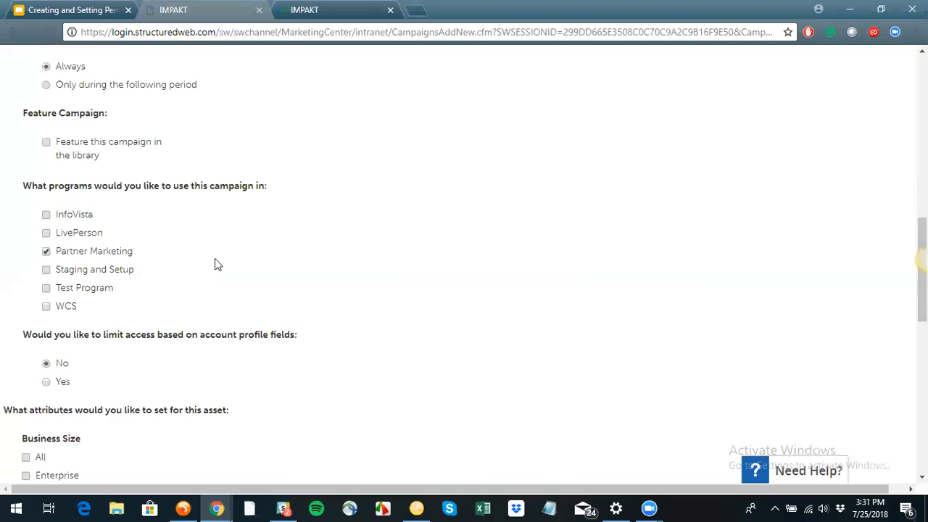
# Switch to the existing syndication tactic in the other browser tab and examine its site map and subscribed accounts
pyautogui.click(305, 12)
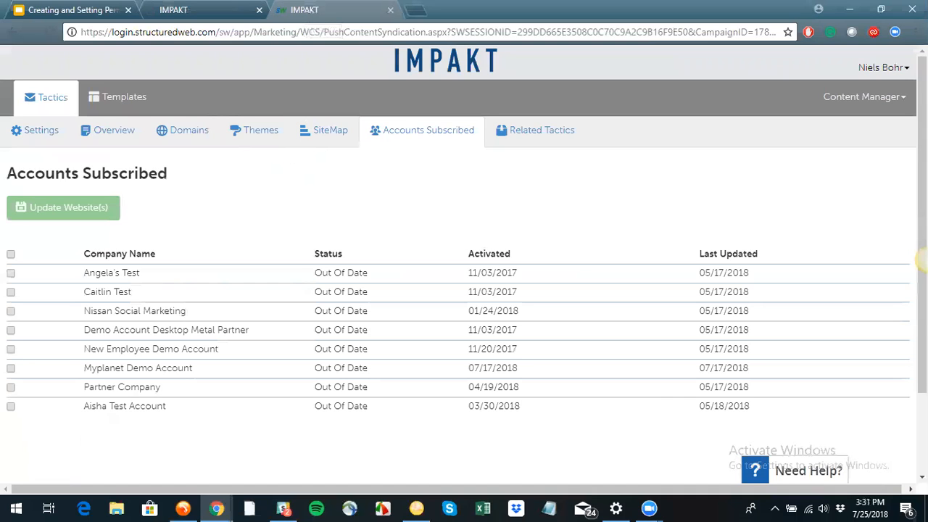
pyautogui.click(341, 131)
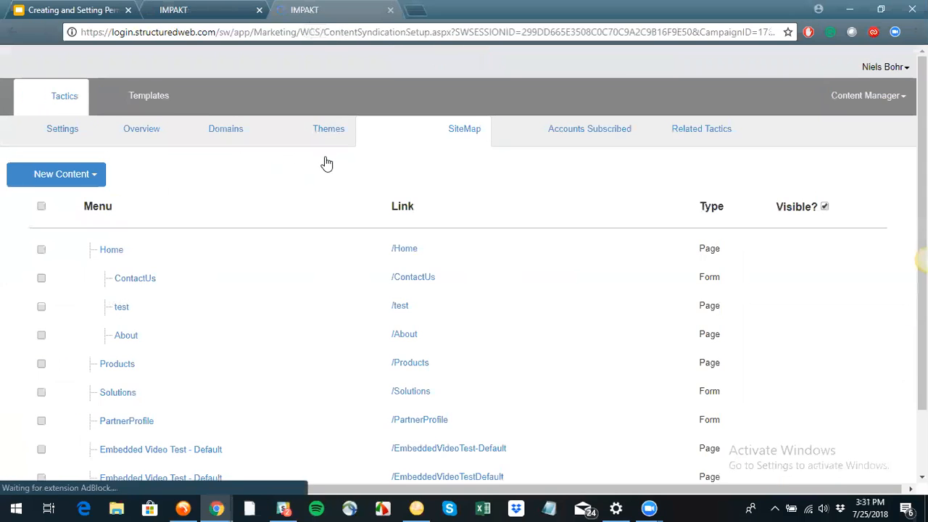
pyautogui.scroll(-1, 239, 245)
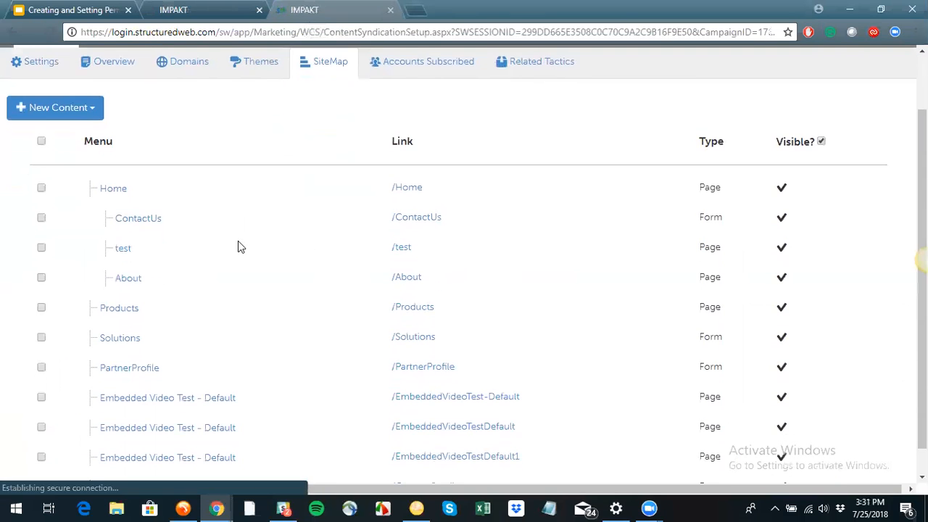
pyautogui.scroll(1, 152, 196)
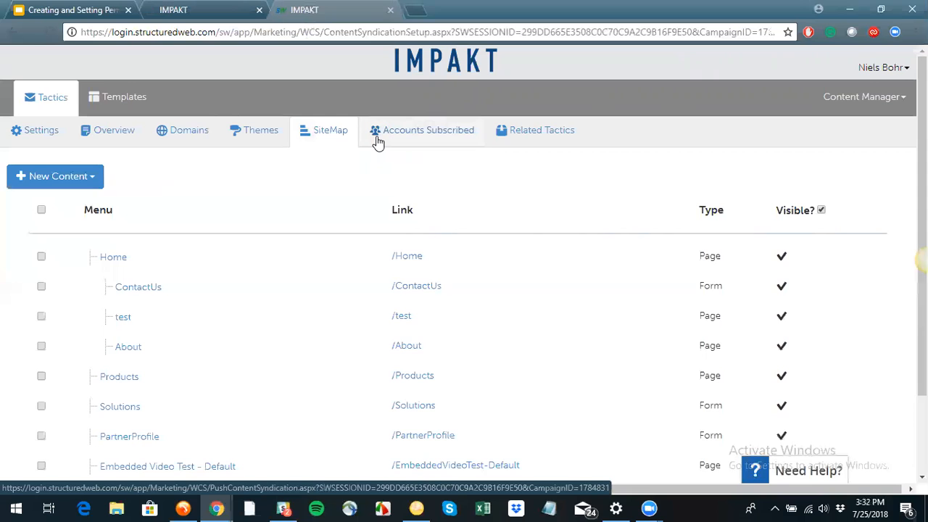
pyautogui.click(377, 142)
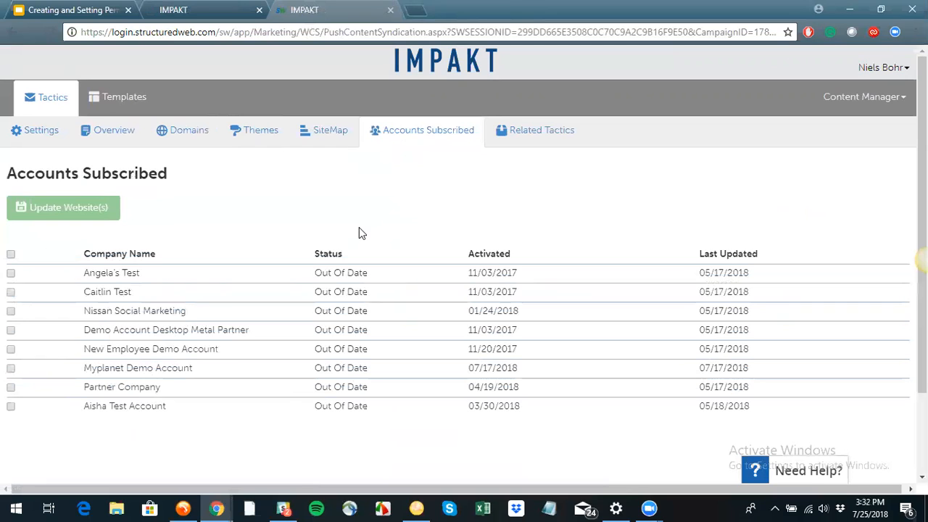
pyautogui.click(11, 273)
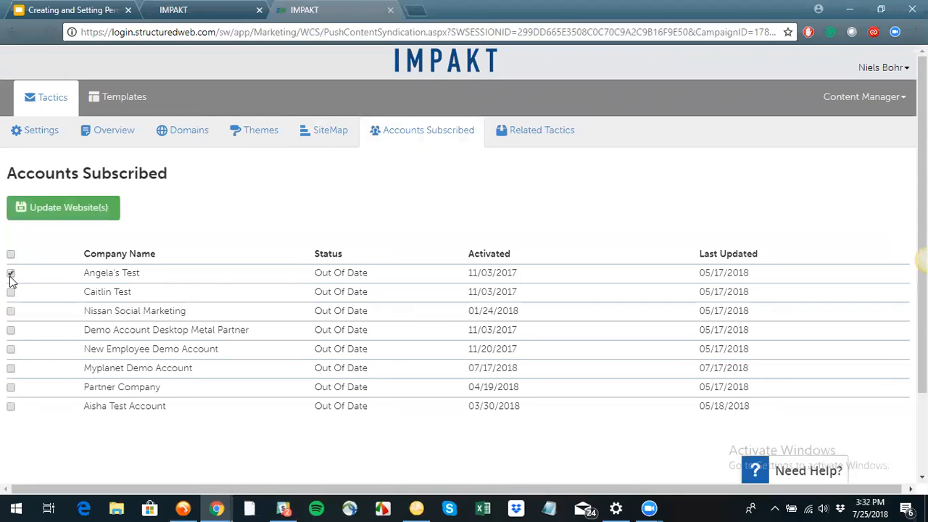
pyautogui.click(11, 274)
pyautogui.click(11, 255)
pyautogui.click(11, 255)
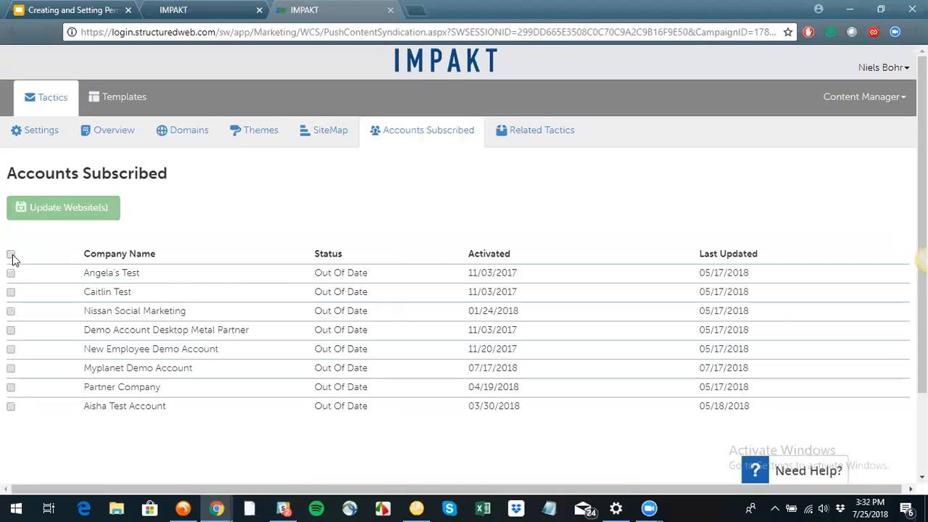
pyautogui.click(11, 255)
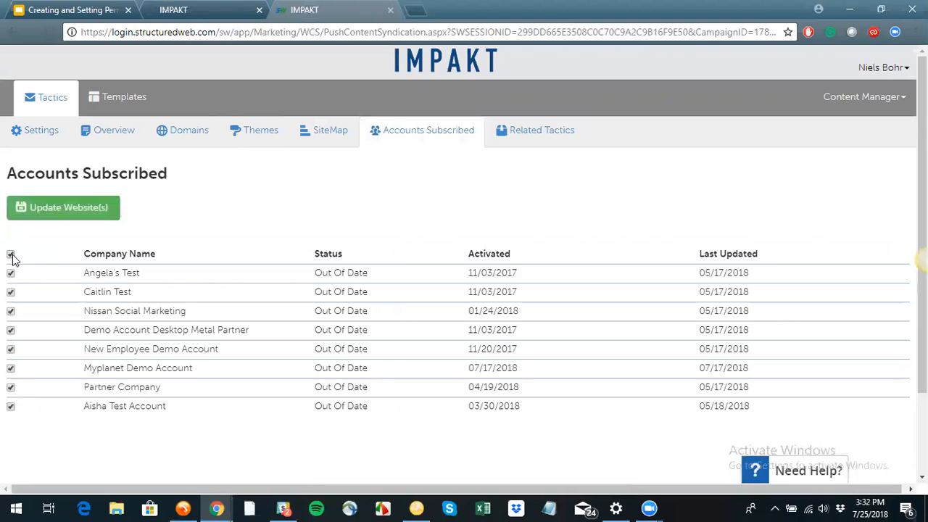
pyautogui.click(10, 255)
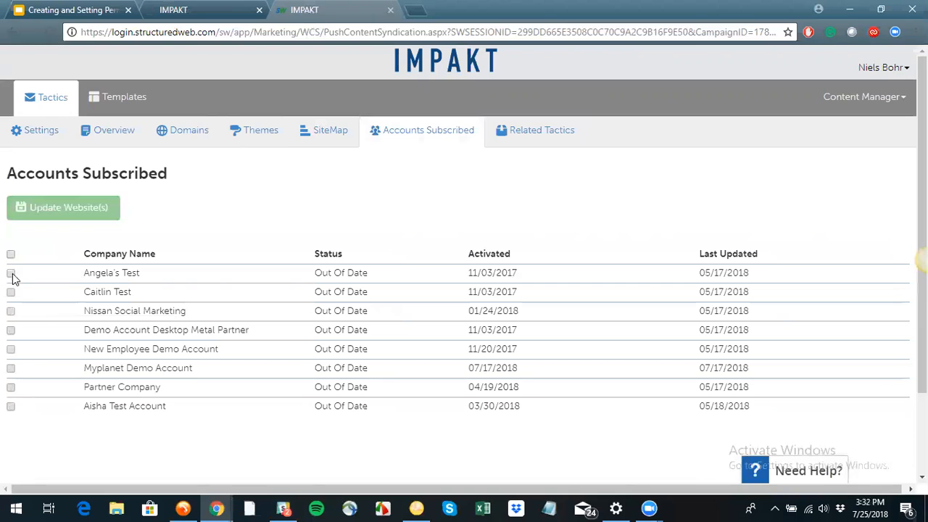
# Update the website of only the first company in the list of subscribed accounts
pyautogui.click(11, 273)
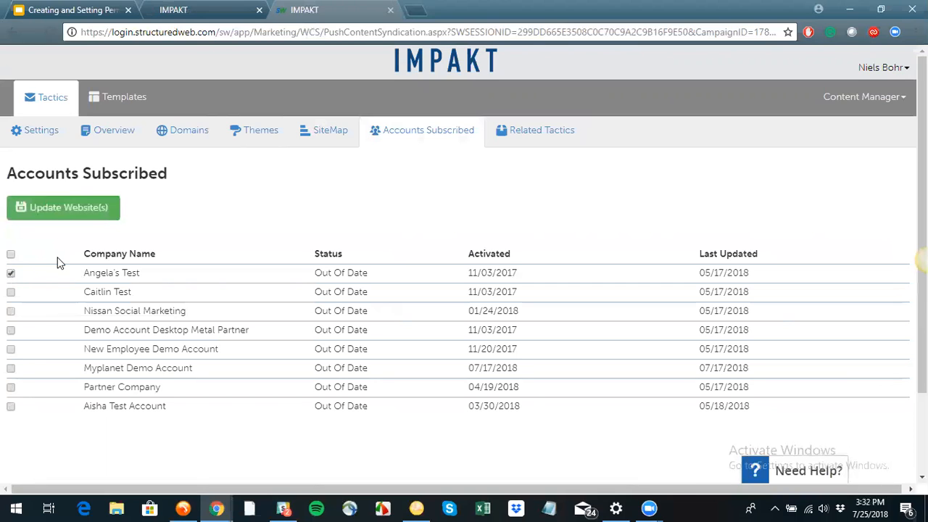
pyautogui.click(63, 208)
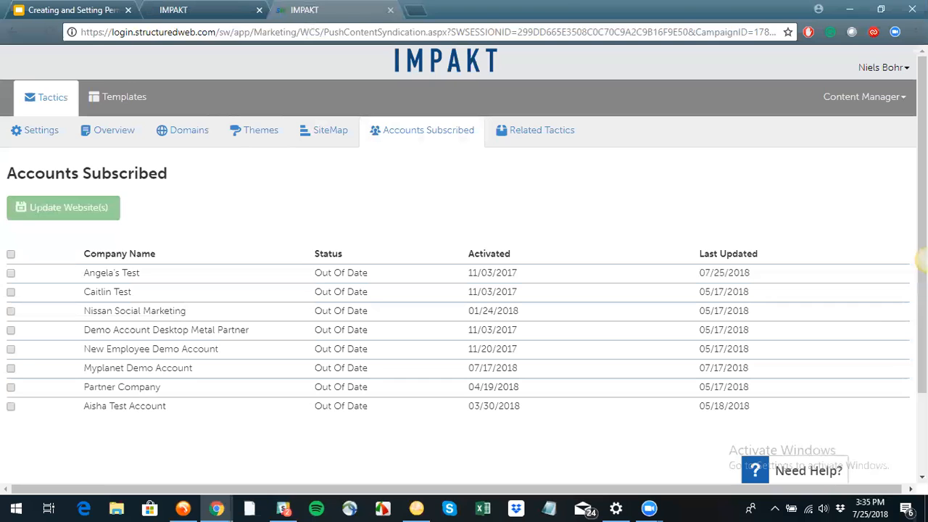
# Switch to the Creating and Setting Permissions presentation in Google Slides and show the Additional Help slide
pyautogui.click(82, 13)
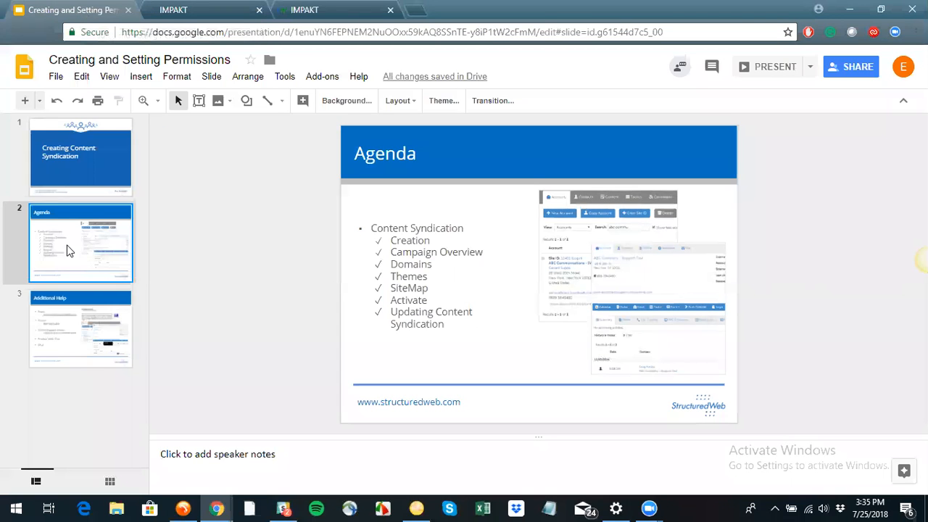
pyautogui.click(63, 342)
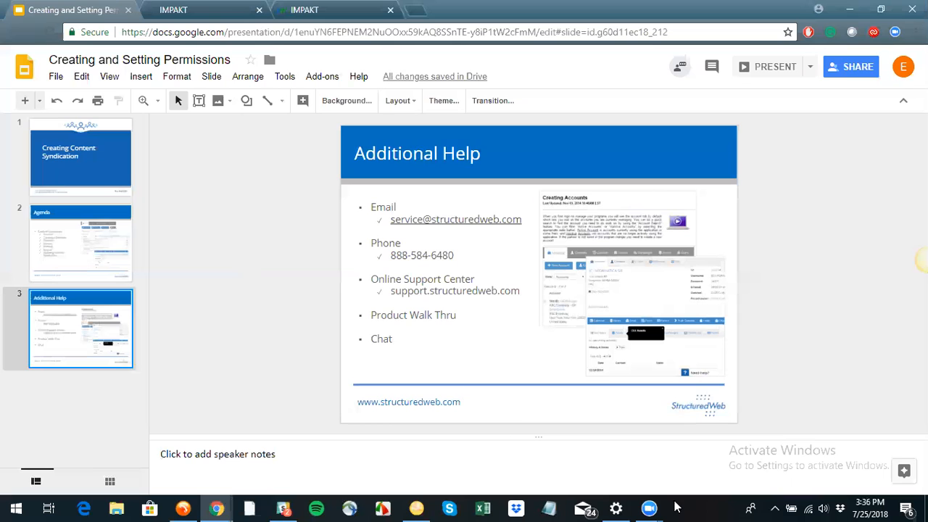
pyautogui.click(650, 507)
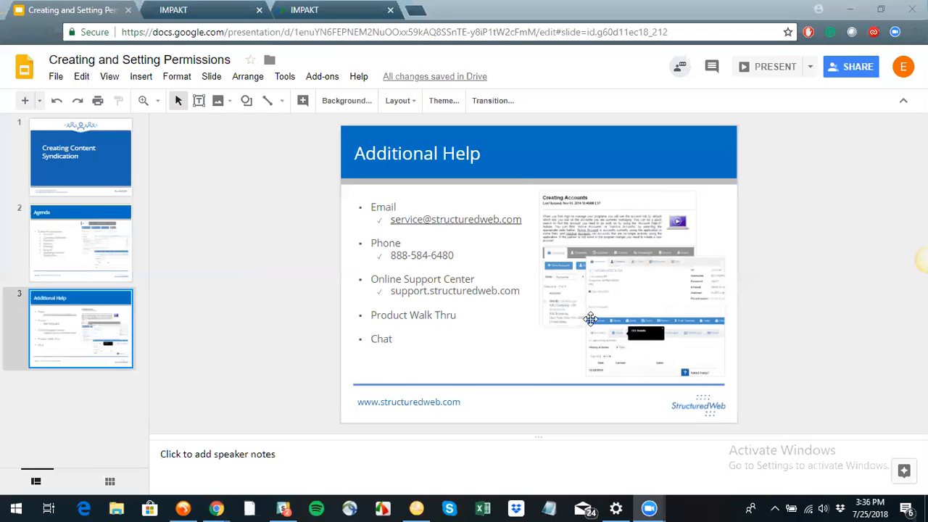